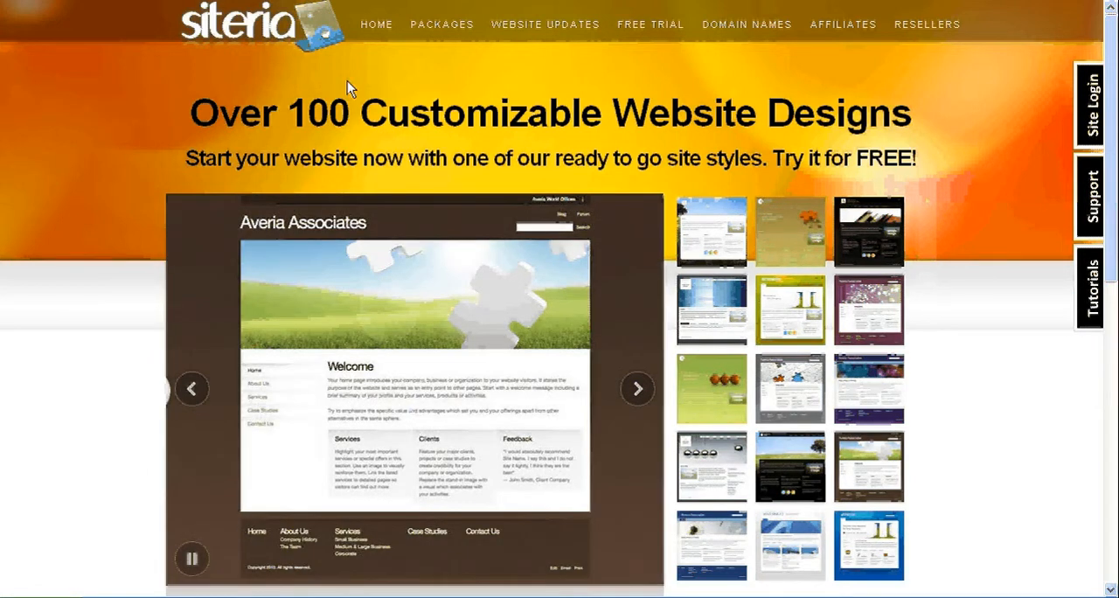
Step: Open the free trial sign-up form and enter dailynerd as the login
{"action": "left_click", "coordinate": [649, 27]}
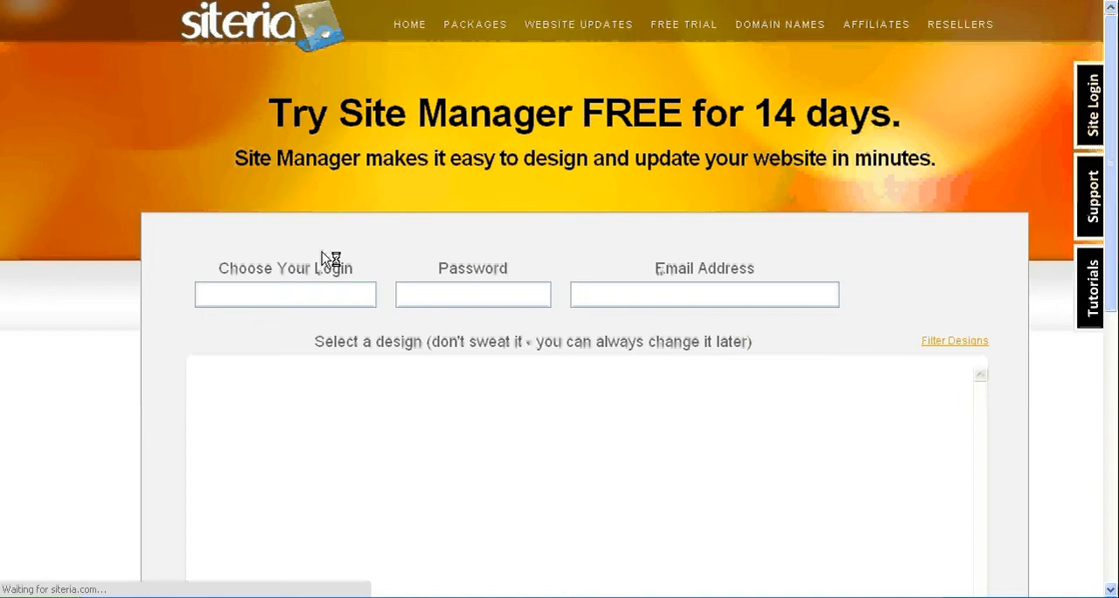
{"action": "left_click", "coordinate": [300, 291]}
{"action": "type", "text": "d"}
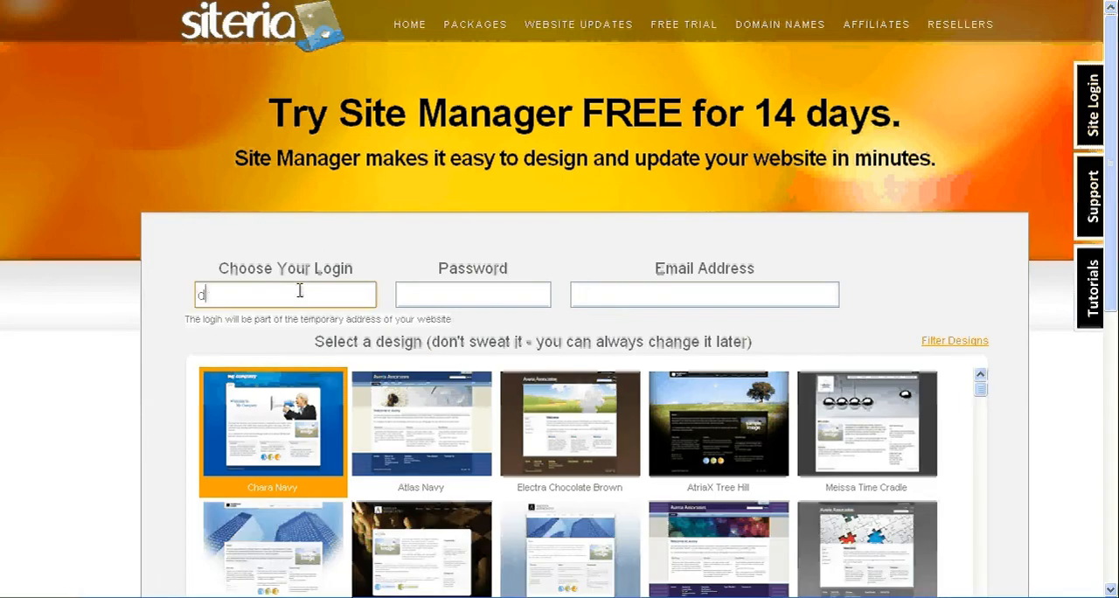
{"action": "type", "text": "ailynerd"}
Step: Fill in the account password and the contact's e-mail address in the sign-up form
{"action": "left_click", "coordinate": [453, 294]}
{"action": "type", "text": "*******"}
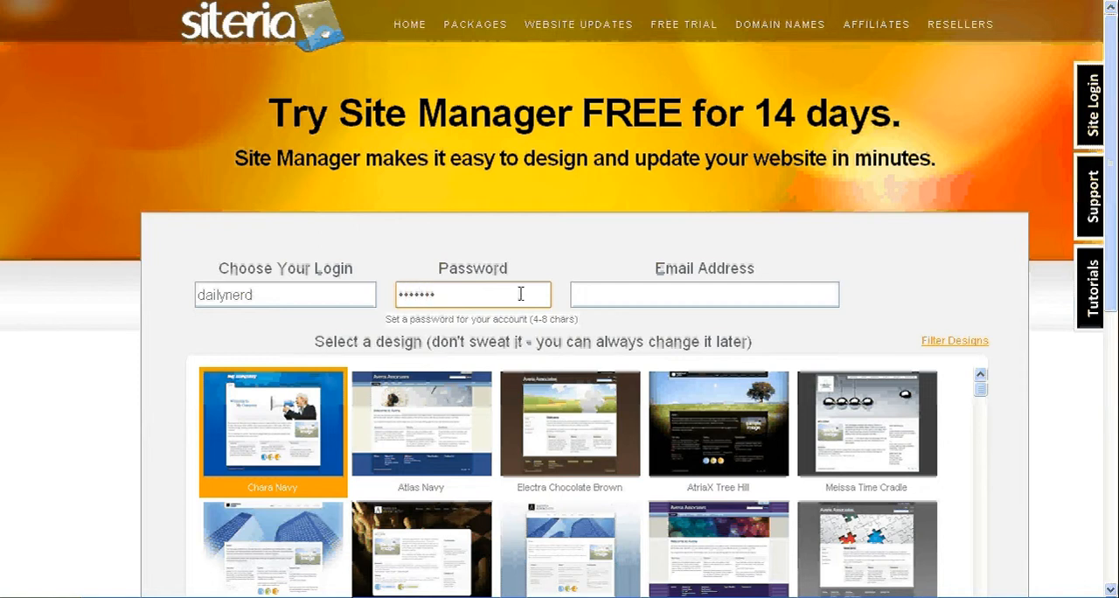
{"action": "left_click", "coordinate": [605, 294]}
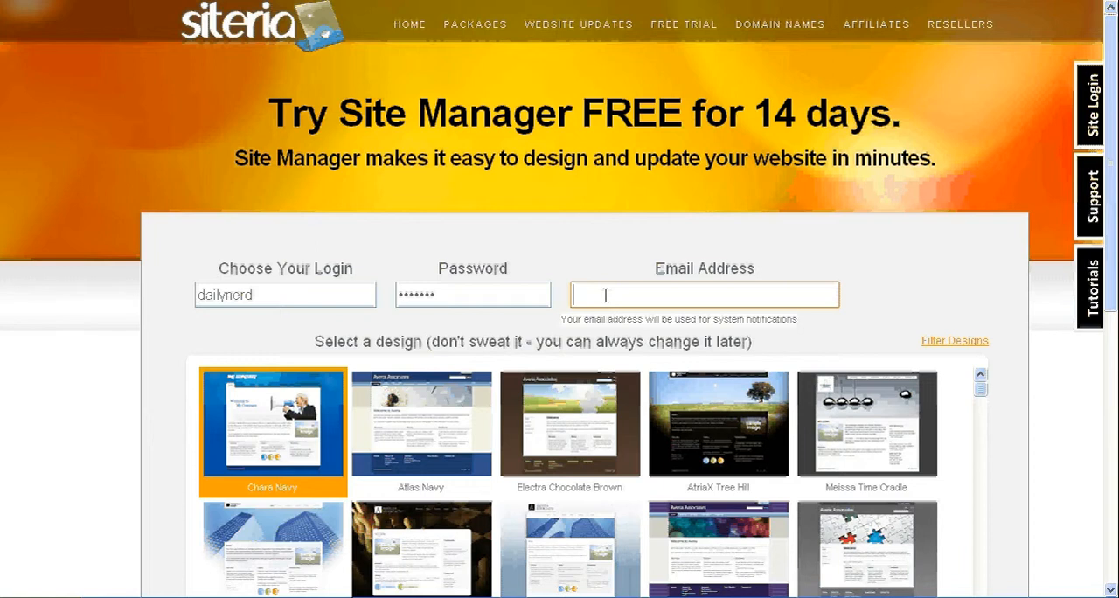
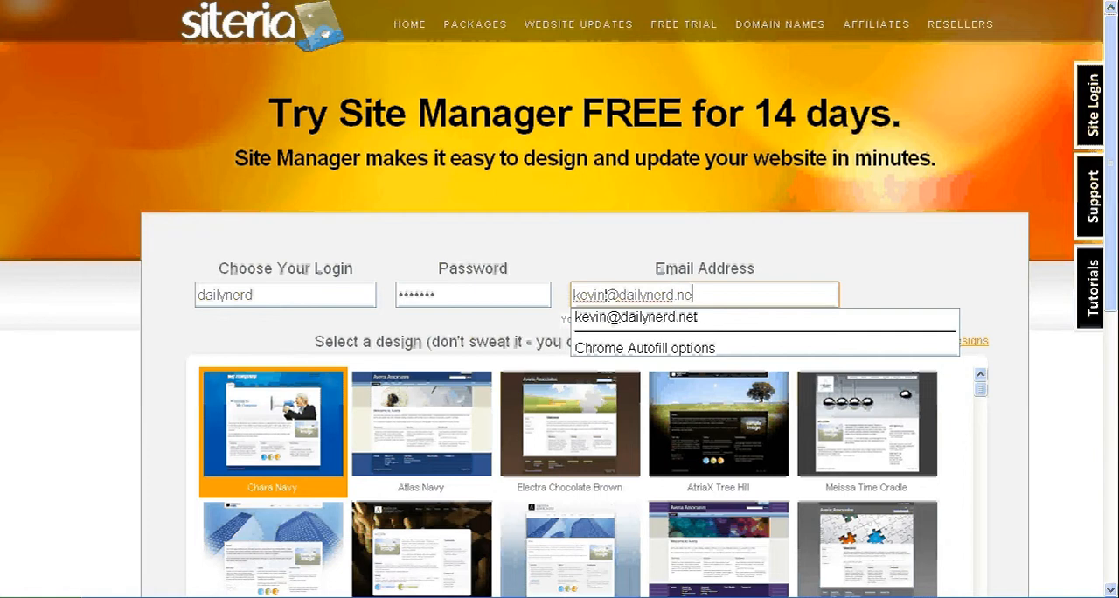
{"action": "left_click", "coordinate": [516, 328]}
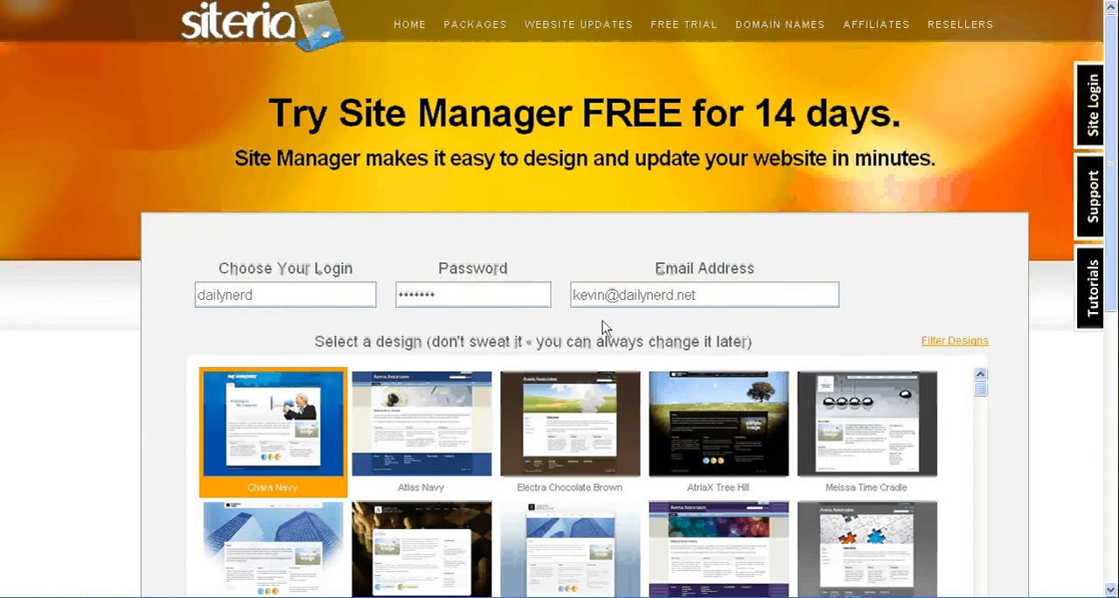
Step: Choose the Electra Chocolate Brown design for the site and create the website
{"action": "scroll", "coordinate": [1113, 289], "scroll_direction": "down", "scroll_amount": 1}
{"action": "scroll", "coordinate": [1115, 293], "scroll_direction": "down", "scroll_amount": 3}
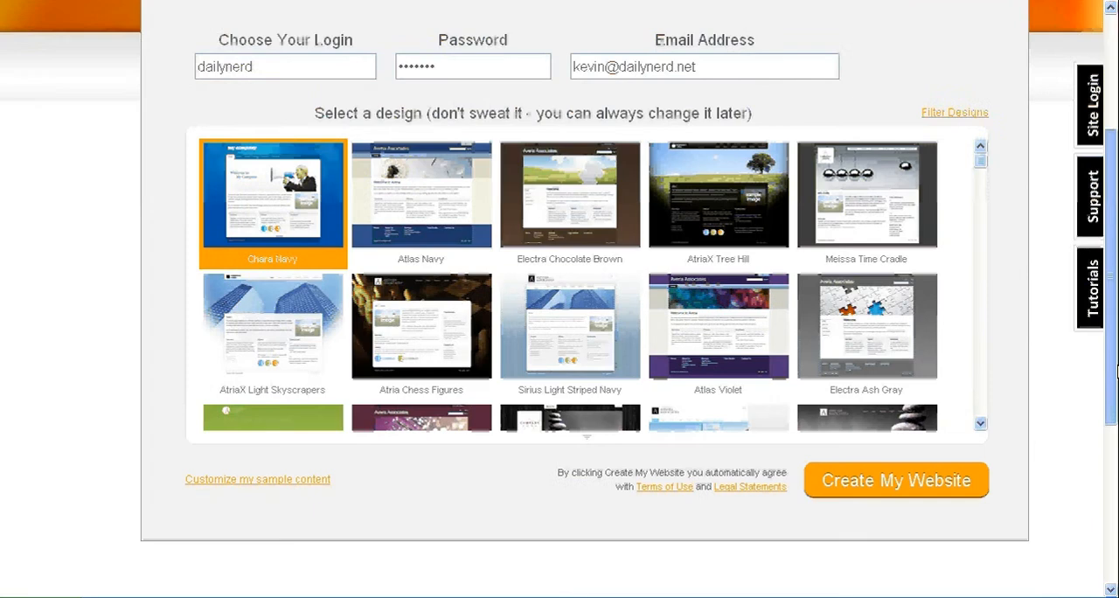
{"action": "scroll", "coordinate": [981, 166], "scroll_direction": "down", "scroll_amount": 5}
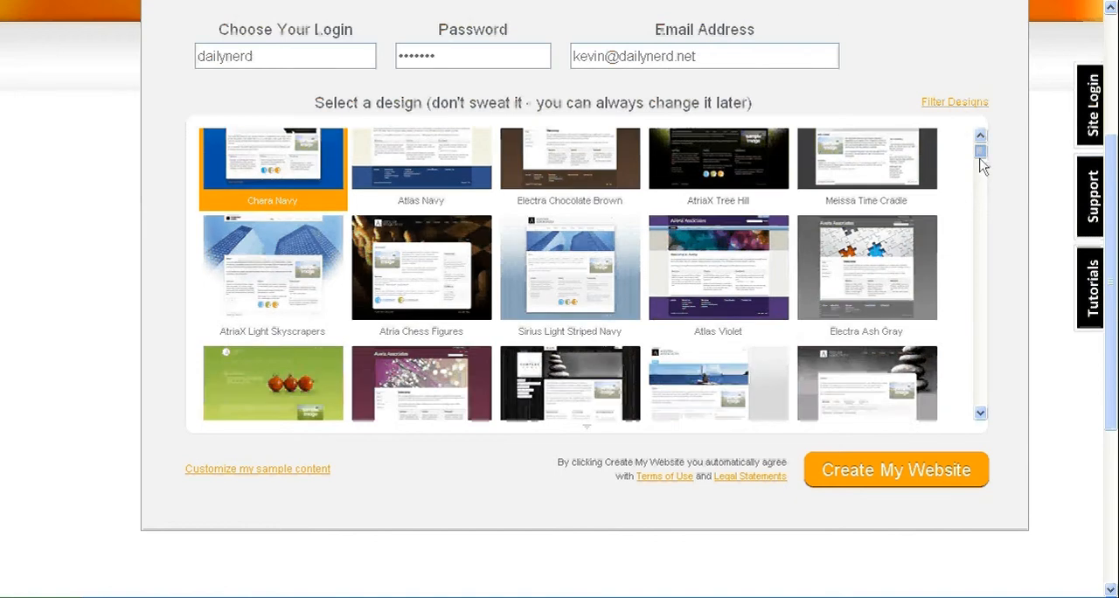
{"action": "left_click_drag", "start_coordinate": [982, 174], "coordinate": [982, 160]}
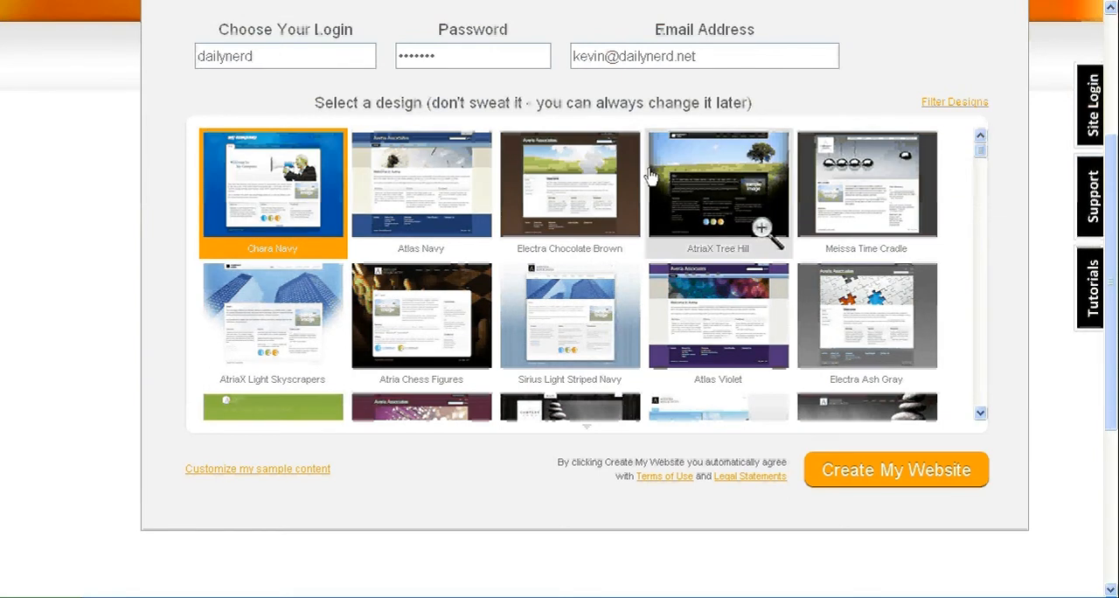
{"action": "left_click", "coordinate": [571, 194]}
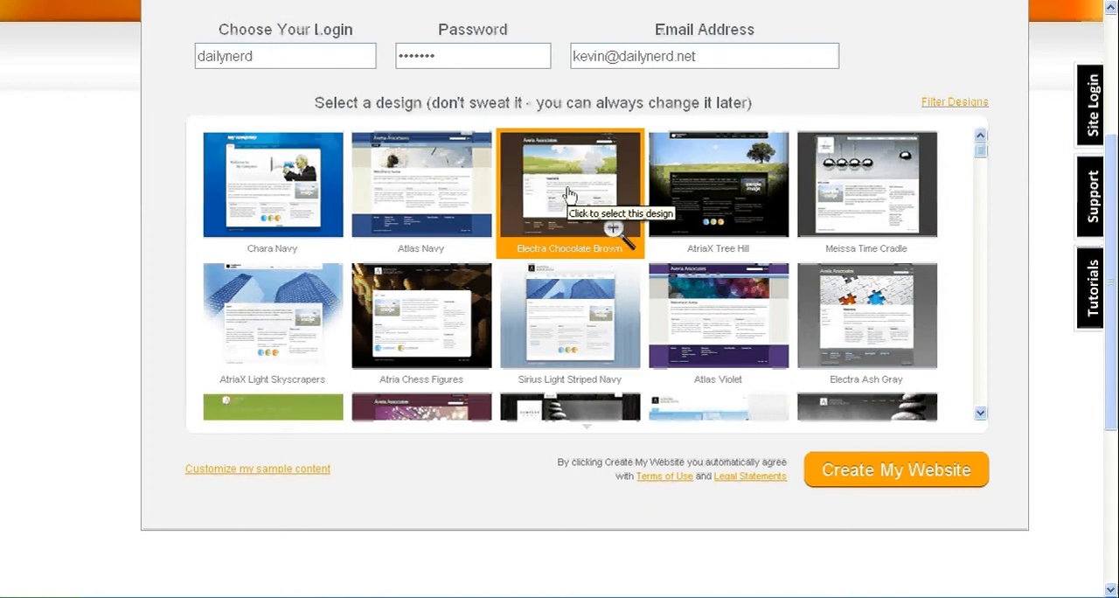
{"action": "left_click", "coordinate": [888, 483]}
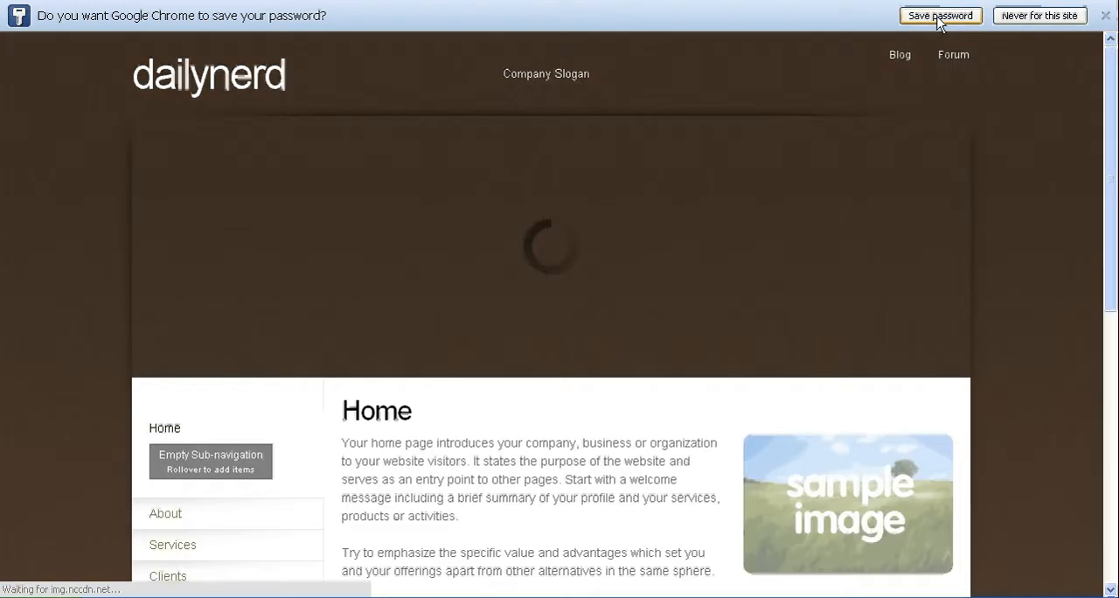
Step: Let the browser save the site password and dismiss the welcome window
{"action": "left_click", "coordinate": [938, 17]}
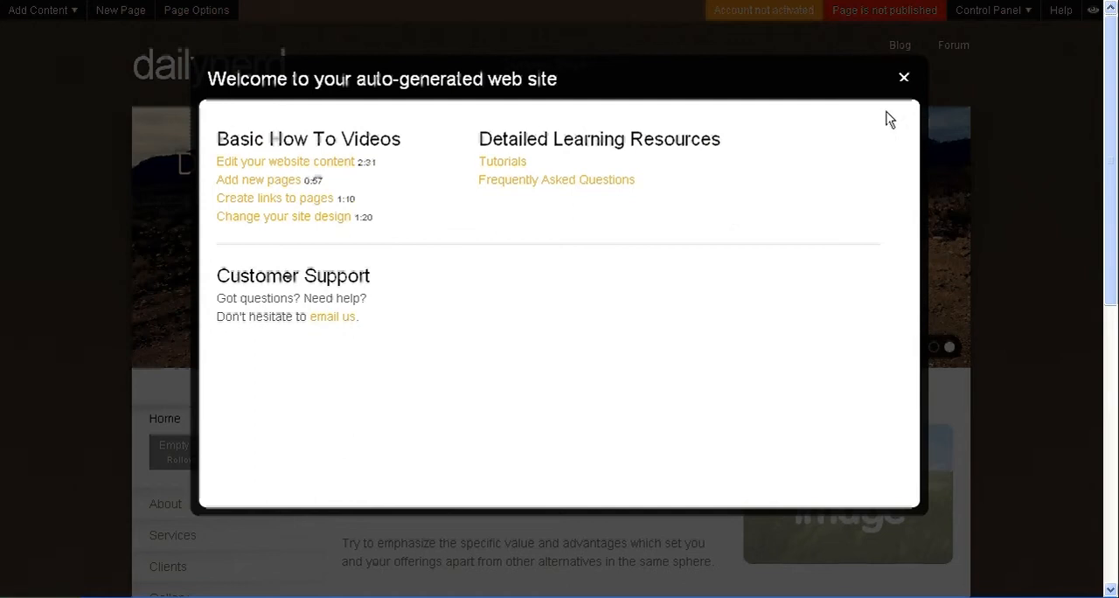
{"action": "left_click", "coordinate": [905, 78]}
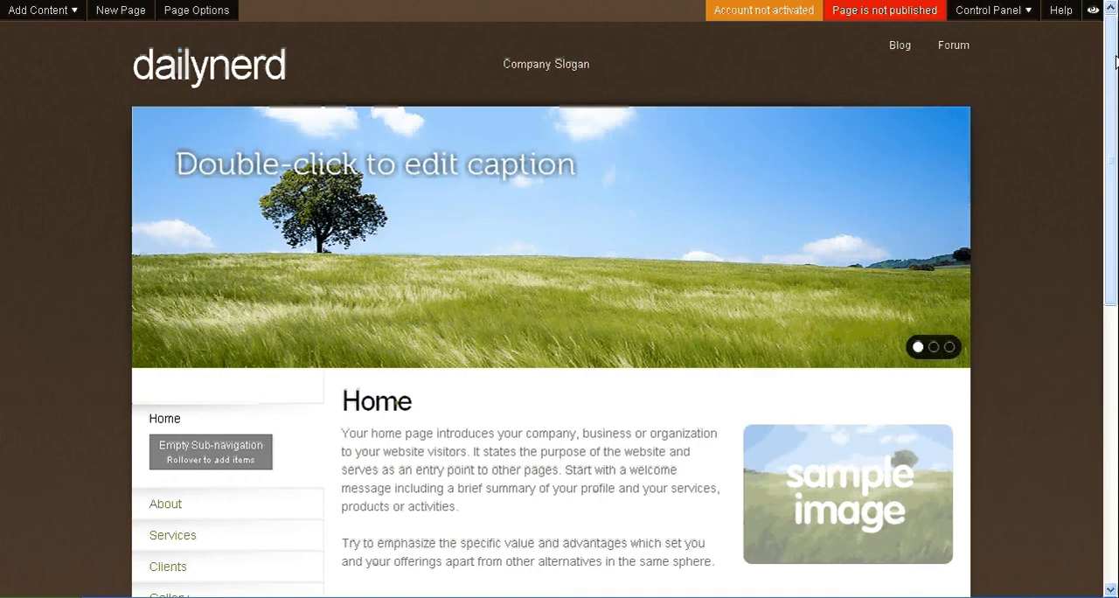
Step: Change the site title to "Widget Company" and apply the change to all pages without a preview
{"action": "mouse_move", "coordinate": [1113, 56]}
{"action": "left_mouse_down"}
{"action": "mouse_move", "coordinate": [1116, 113]}
{"action": "mouse_move", "coordinate": [1116, 63]}
{"action": "left_mouse_up"}
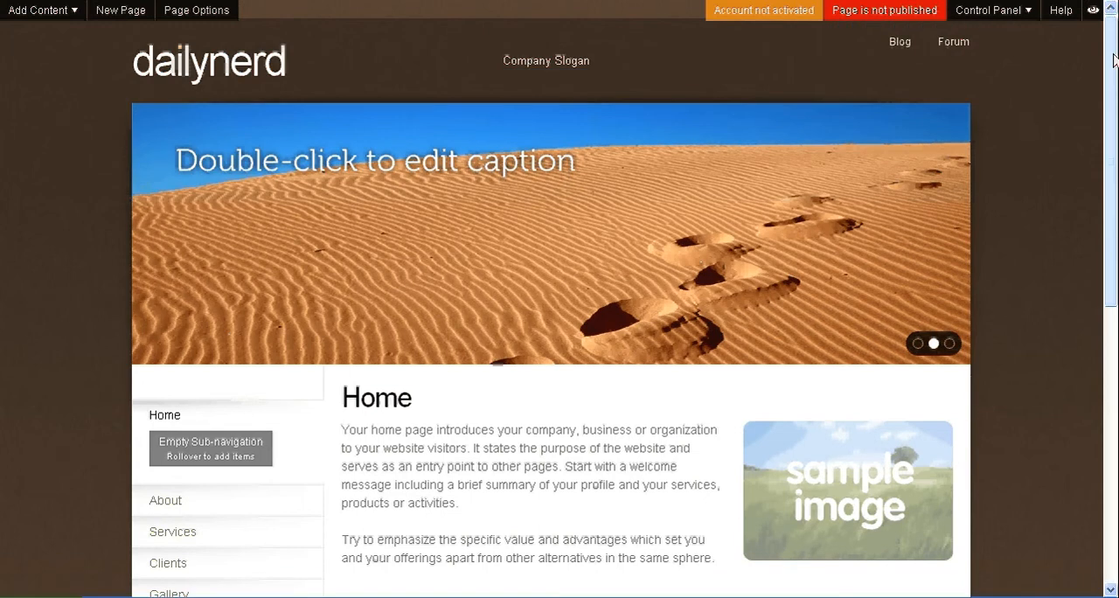
{"action": "scroll", "coordinate": [1114, 58], "scroll_direction": "down", "scroll_amount": 1}
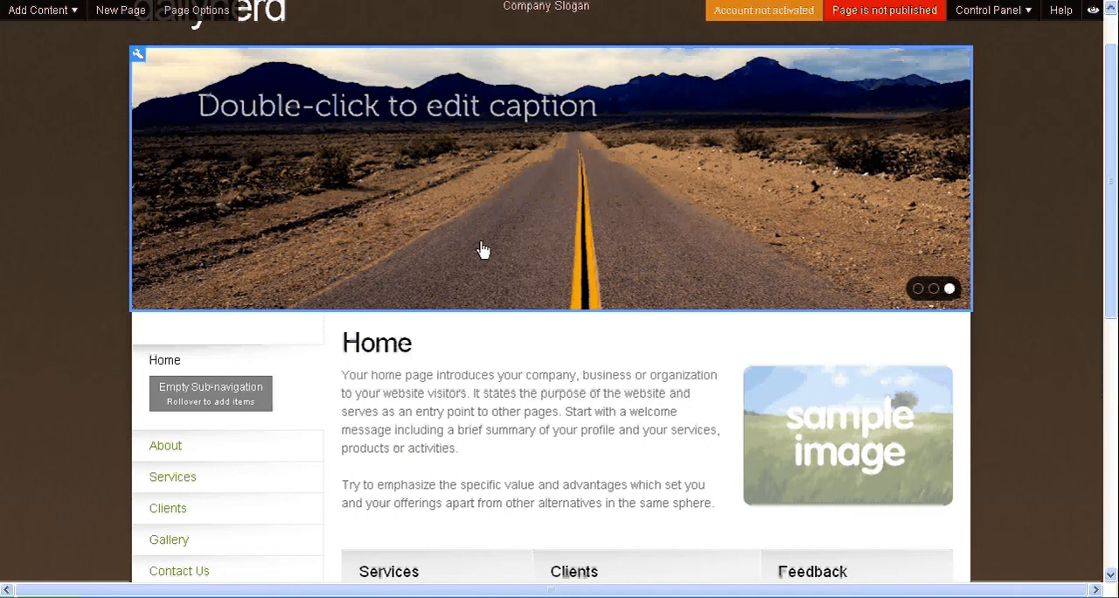
{"action": "left_click_drag", "start_coordinate": [1115, 262], "coordinate": [1114, 398]}
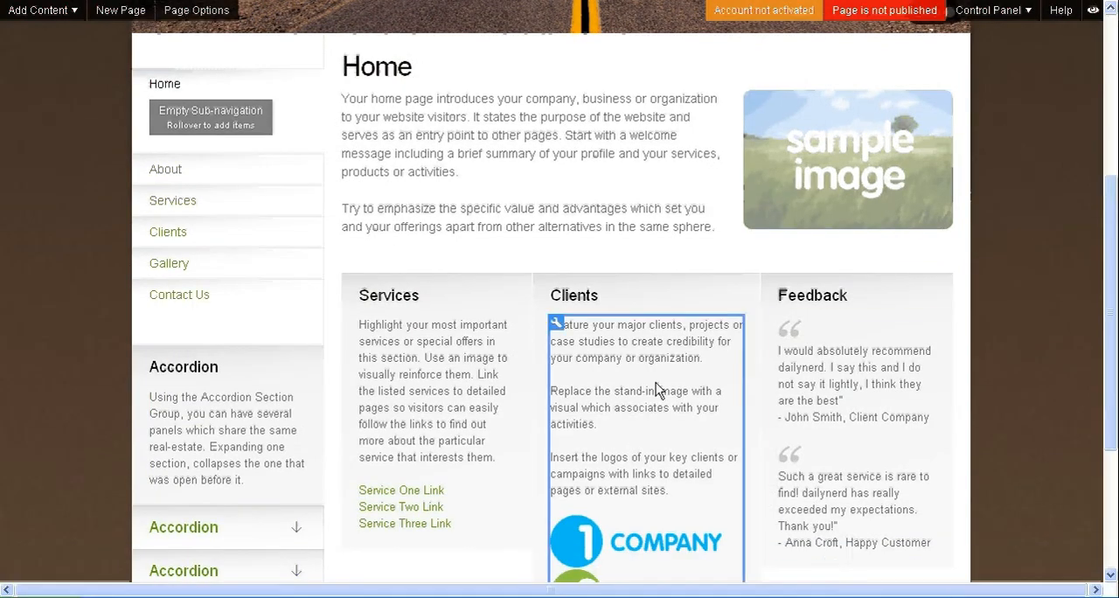
{"action": "left_click_drag", "start_coordinate": [1114, 302], "coordinate": [1112, 132]}
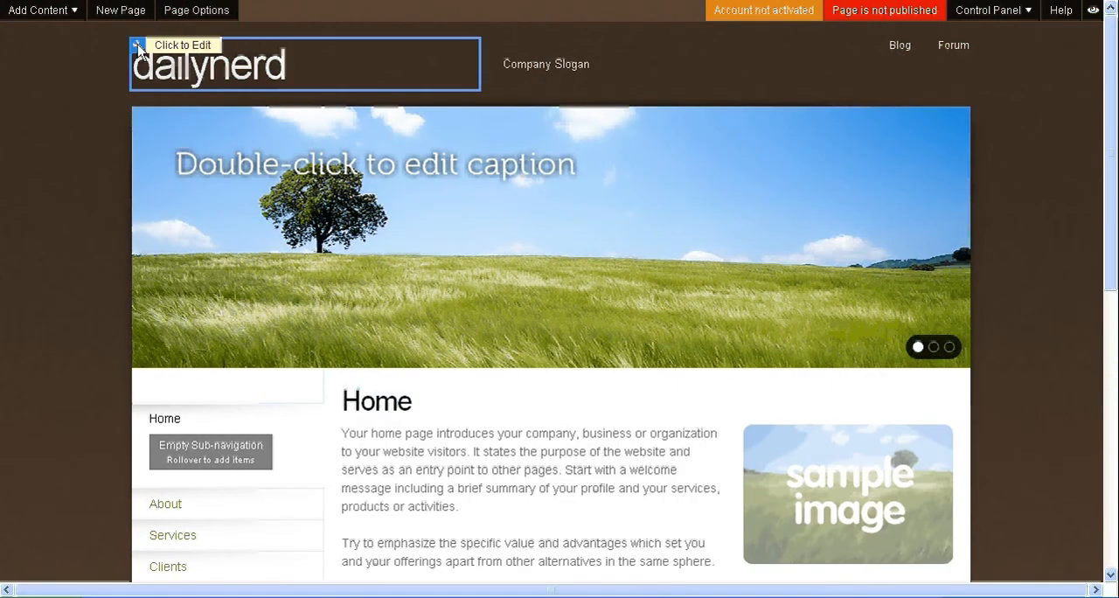
{"action": "left_click", "coordinate": [139, 49]}
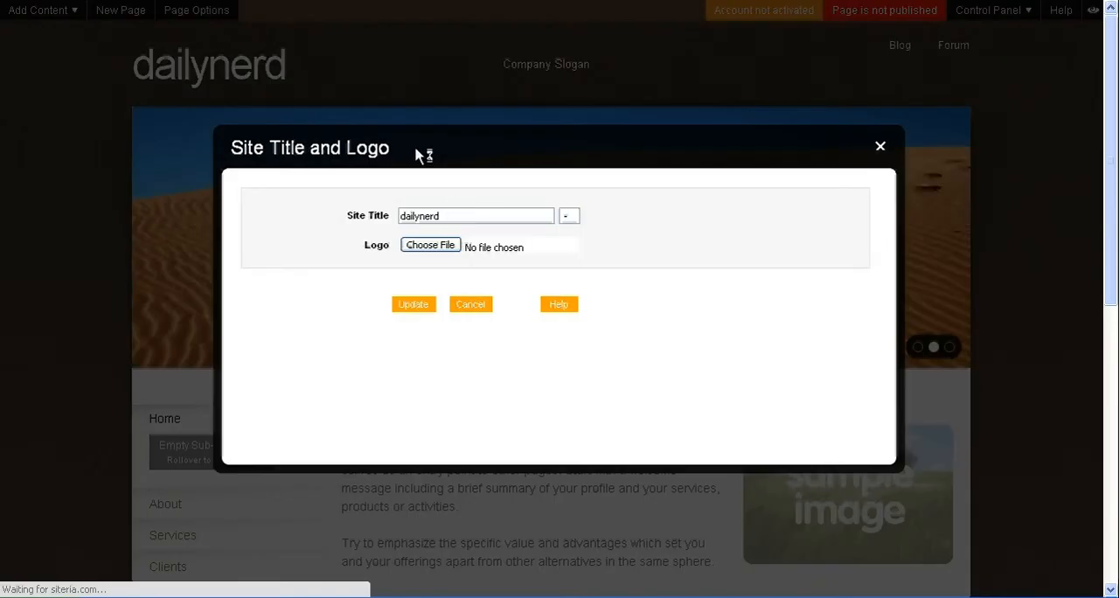
{"action": "left_click_drag", "start_coordinate": [520, 215], "coordinate": [383, 208]}
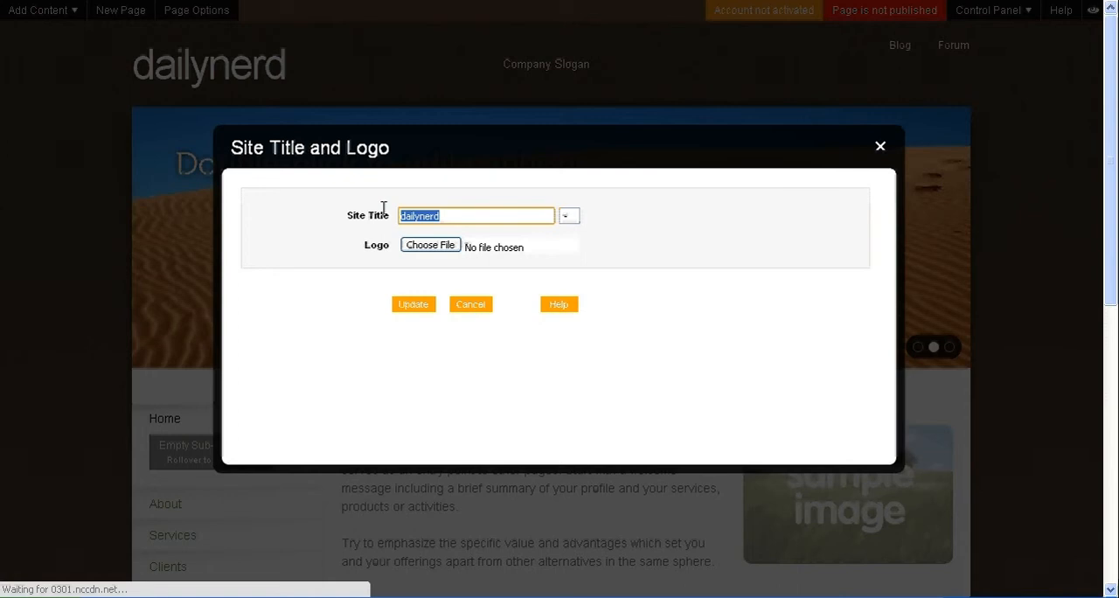
{"action": "type", "text": "Widget Company"}
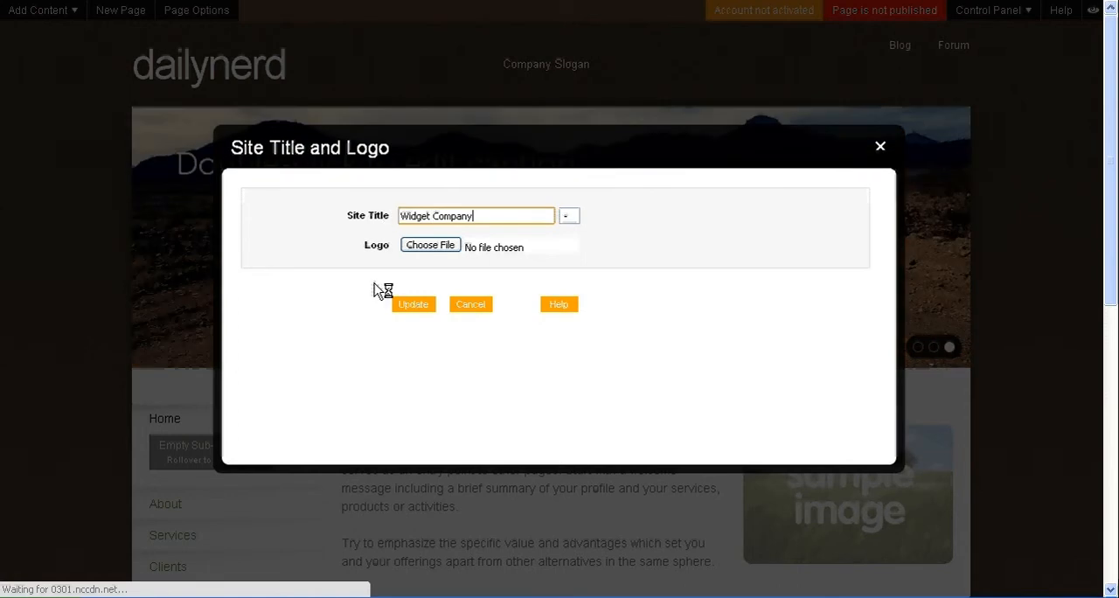
{"action": "left_click", "coordinate": [416, 308]}
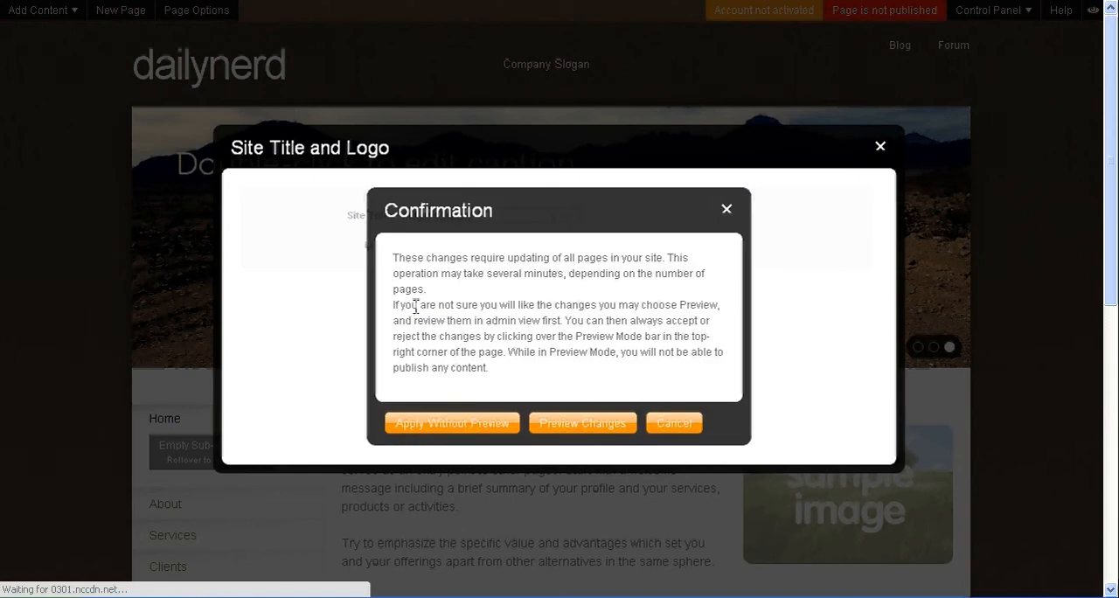
{"action": "left_click", "coordinate": [429, 425]}
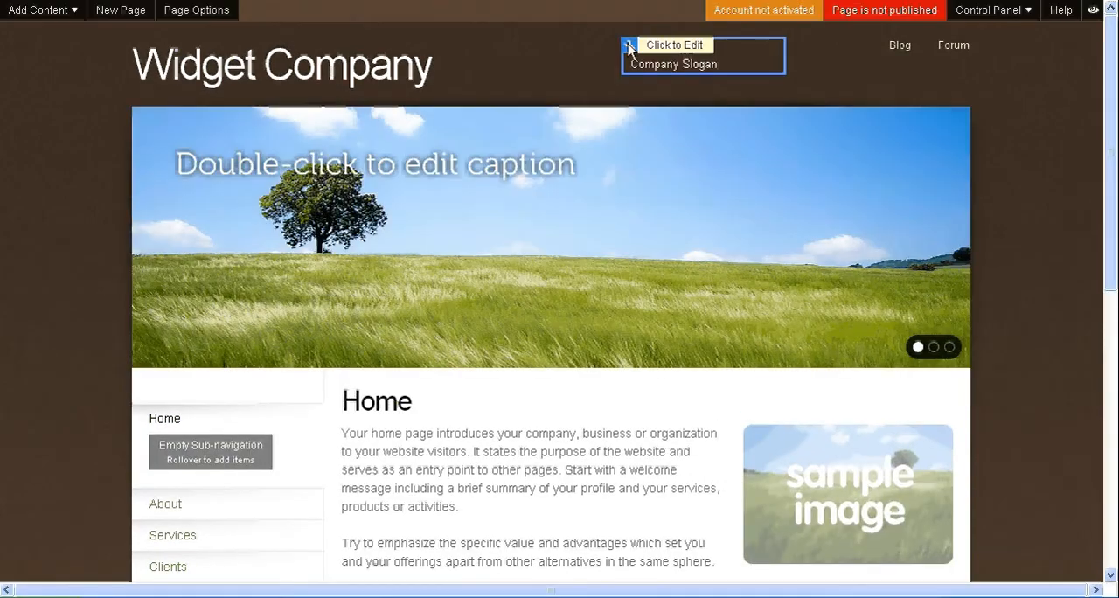
Step: Replace the company slogan in the page header with "Making Tomorrow, Today"
{"action": "left_click", "coordinate": [628, 48]}
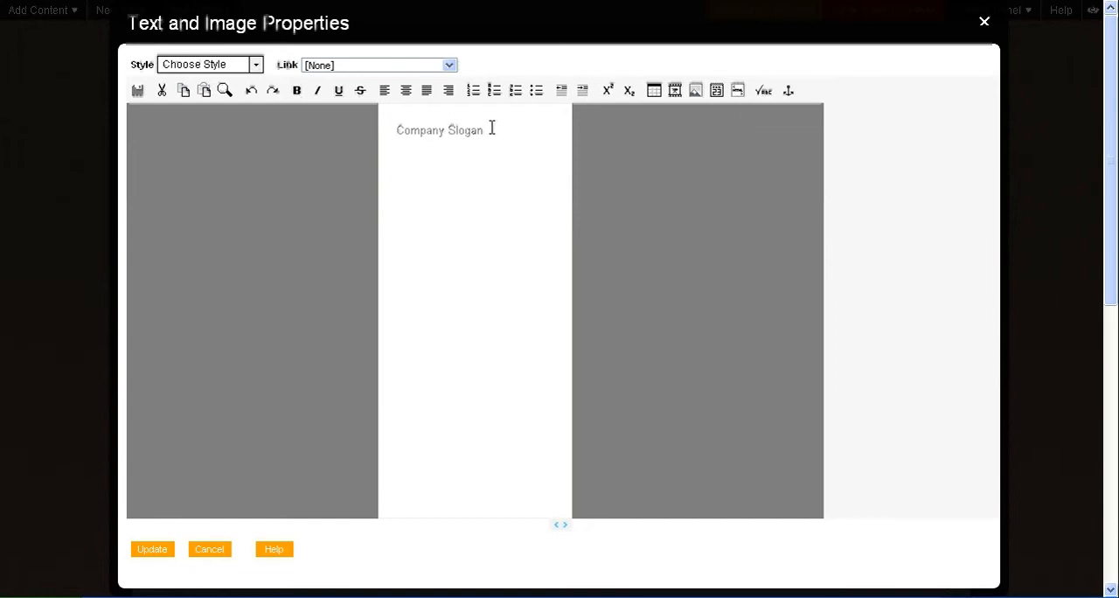
{"action": "left_click_drag", "start_coordinate": [492, 130], "coordinate": [395, 130]}
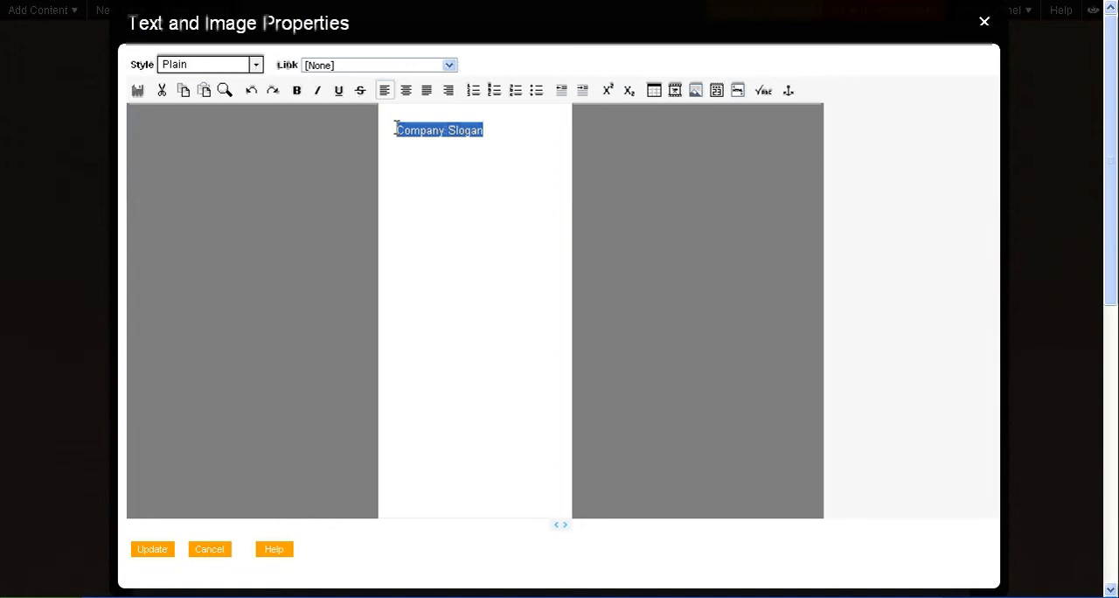
{"action": "type", "text": "Making "}
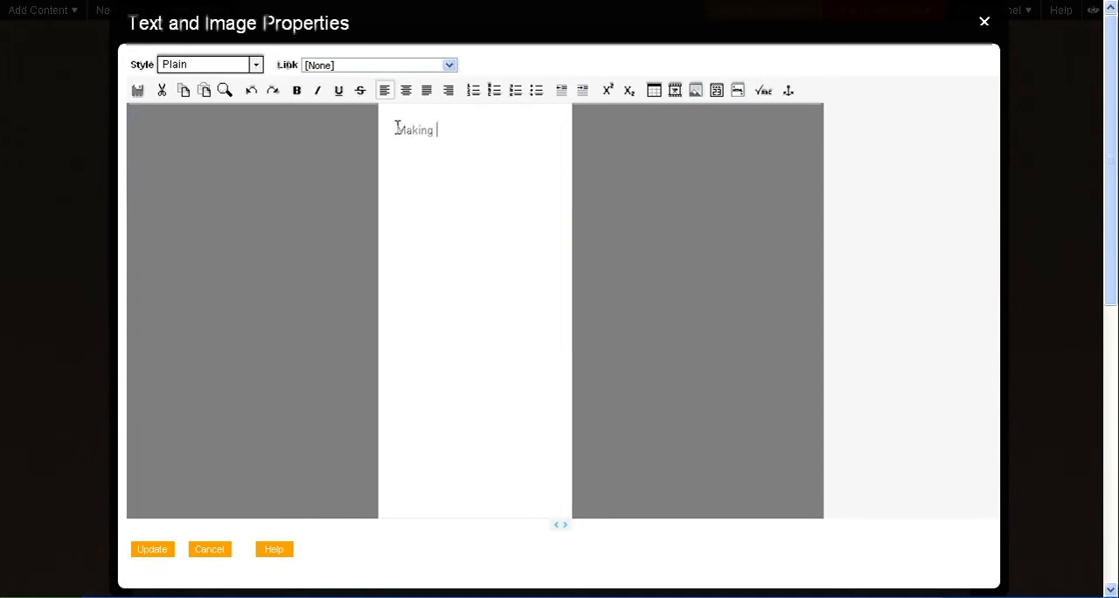
{"action": "type", "text": "Tomorrow, Today"}
Step: Make the word "Today" in the slogan bold and italic, and update the header text
{"action": "left_click_drag", "start_coordinate": [532, 130], "coordinate": [491, 129]}
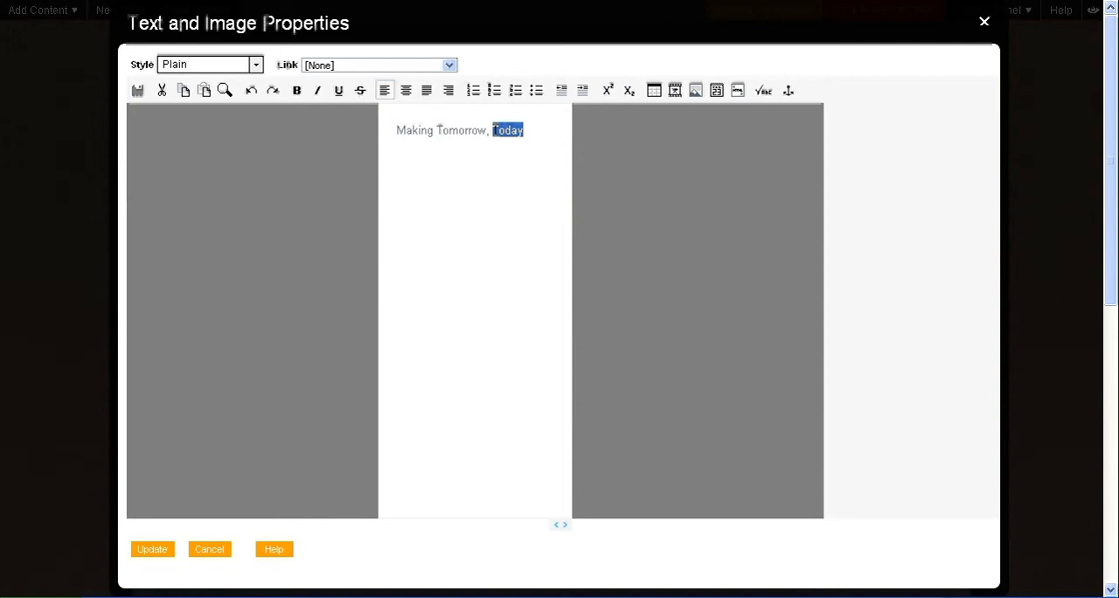
{"action": "left_click", "coordinate": [297, 93]}
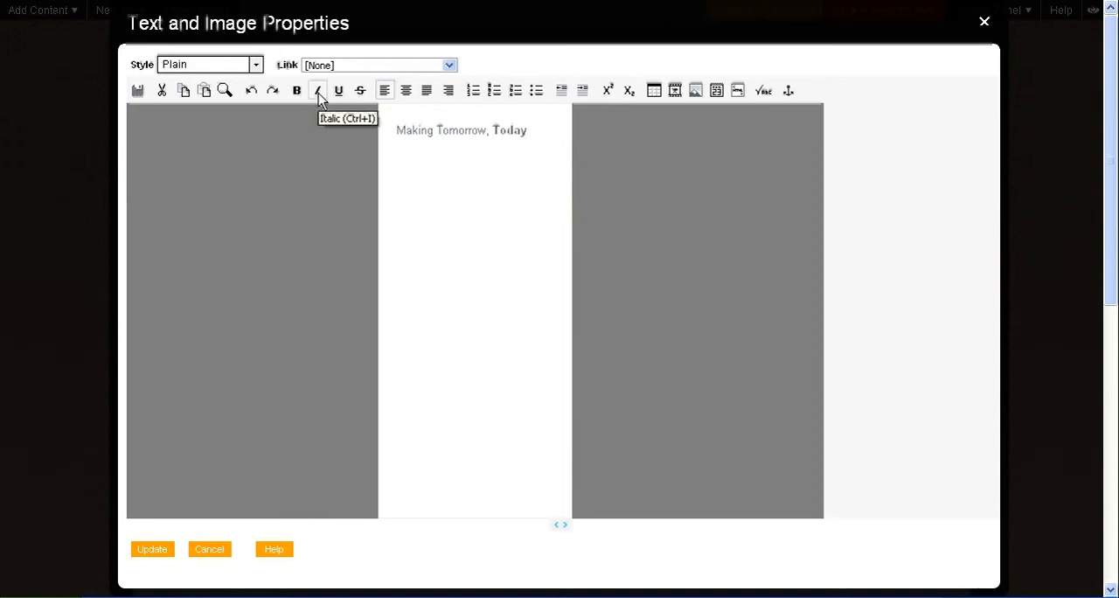
{"action": "left_click", "coordinate": [318, 94]}
{"action": "left_click_drag", "start_coordinate": [494, 129], "coordinate": [528, 129]}
{"action": "left_click", "coordinate": [318, 93]}
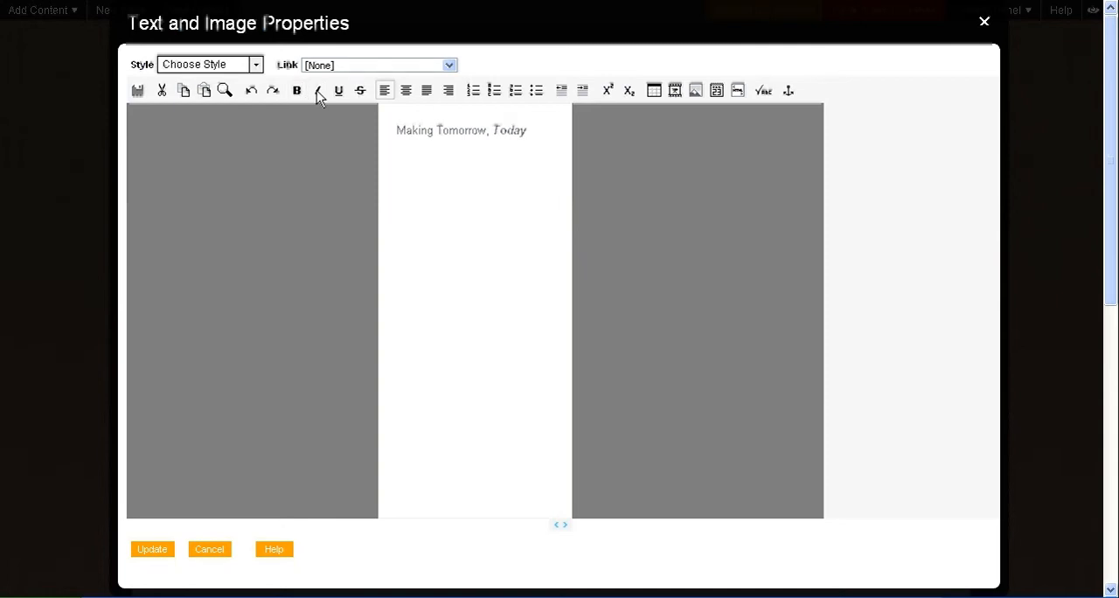
{"action": "left_click", "coordinate": [154, 551]}
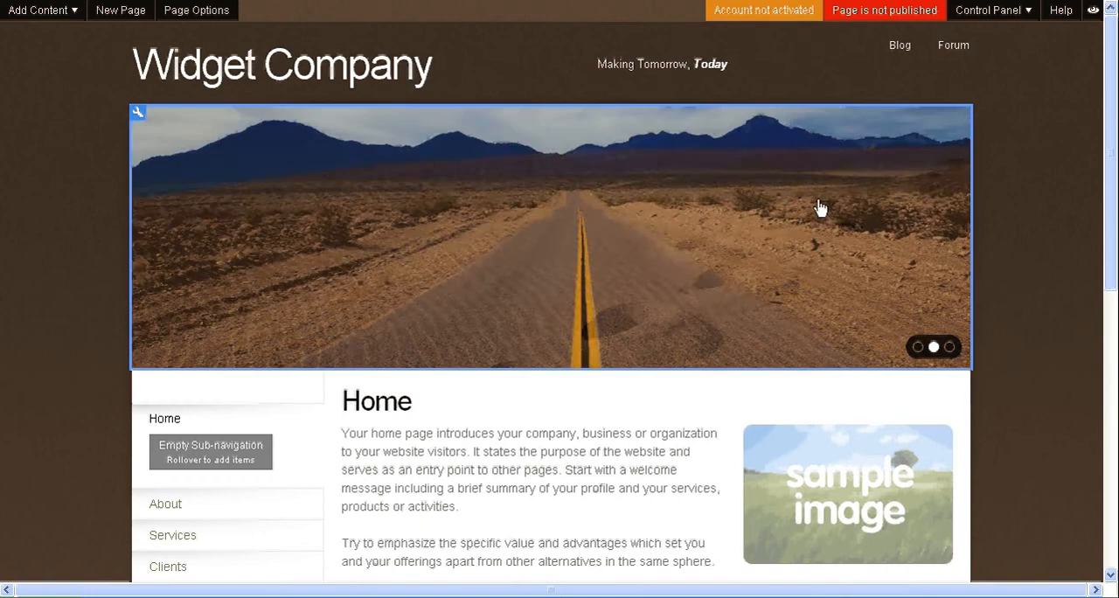
Step: Open the header slideshow's options and replace the caption of the green meadow slide with "Make your life free again"
{"action": "left_click", "coordinate": [138, 114]}
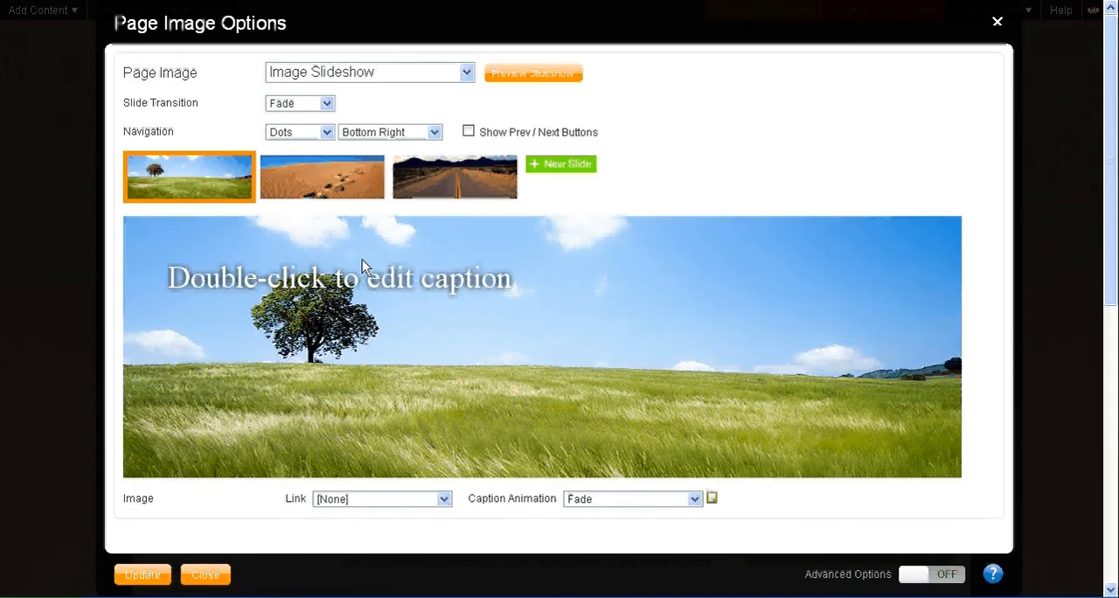
{"action": "double_click", "coordinate": [362, 259]}
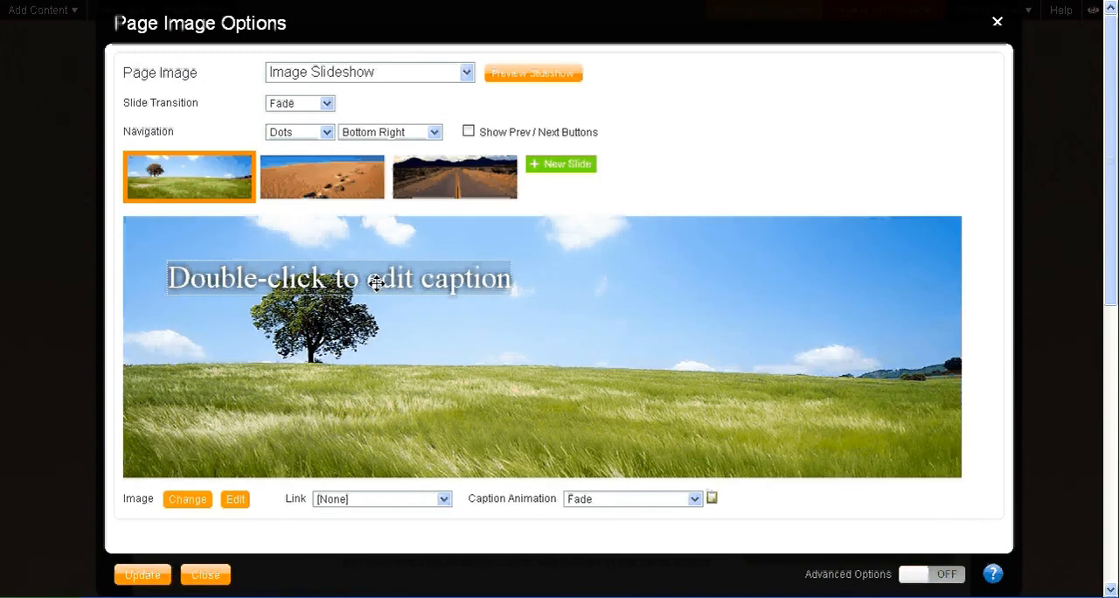
{"action": "left_click_drag", "start_coordinate": [514, 282], "coordinate": [178, 280]}
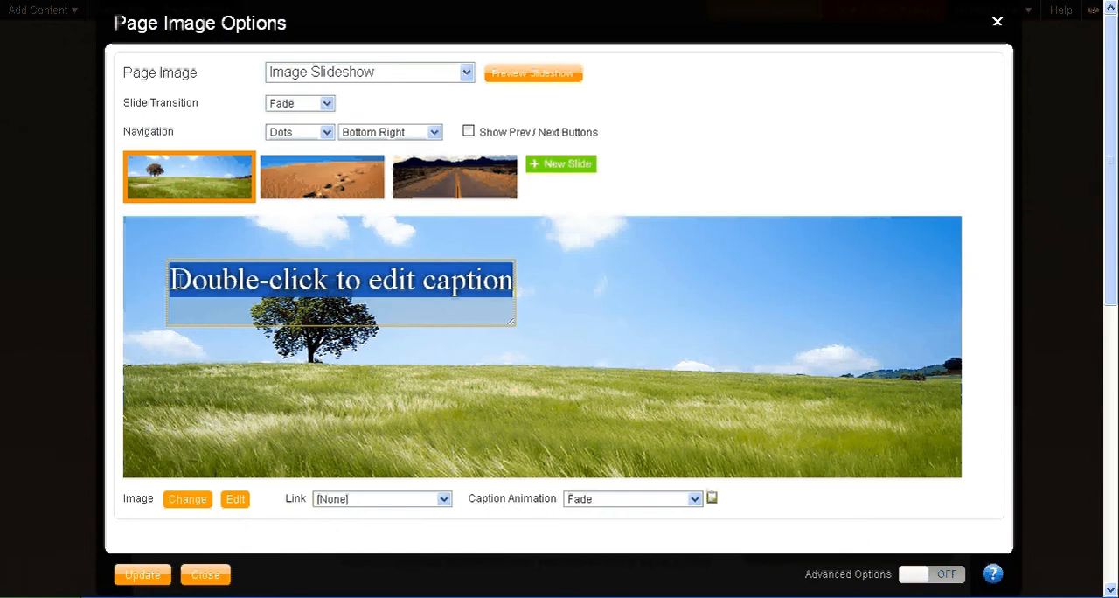
{"action": "type", "text": "Make "}
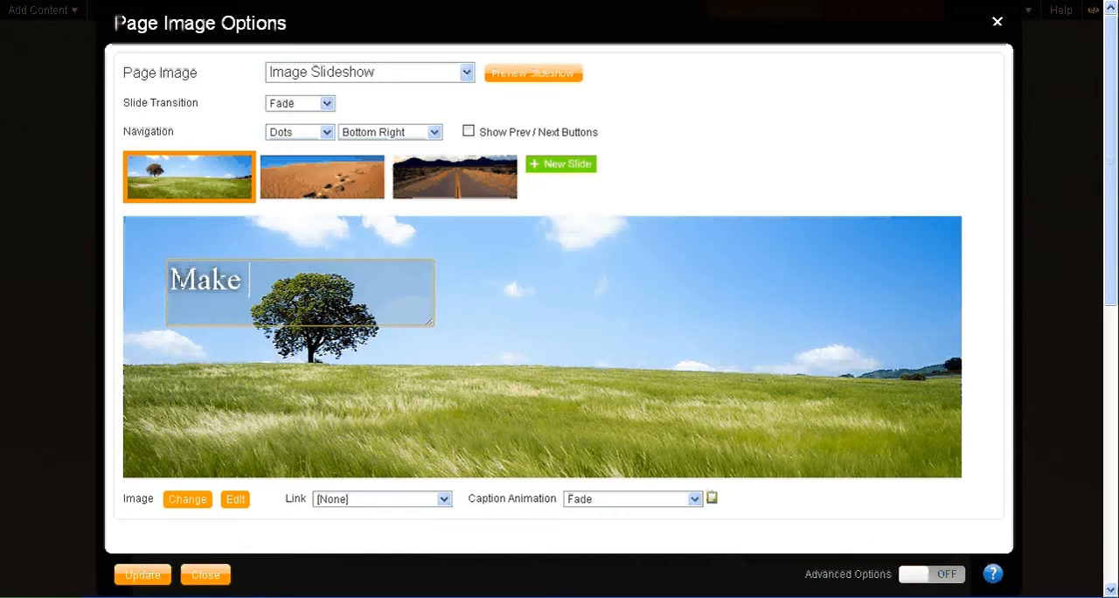
{"action": "type", "text": "your life fr"}
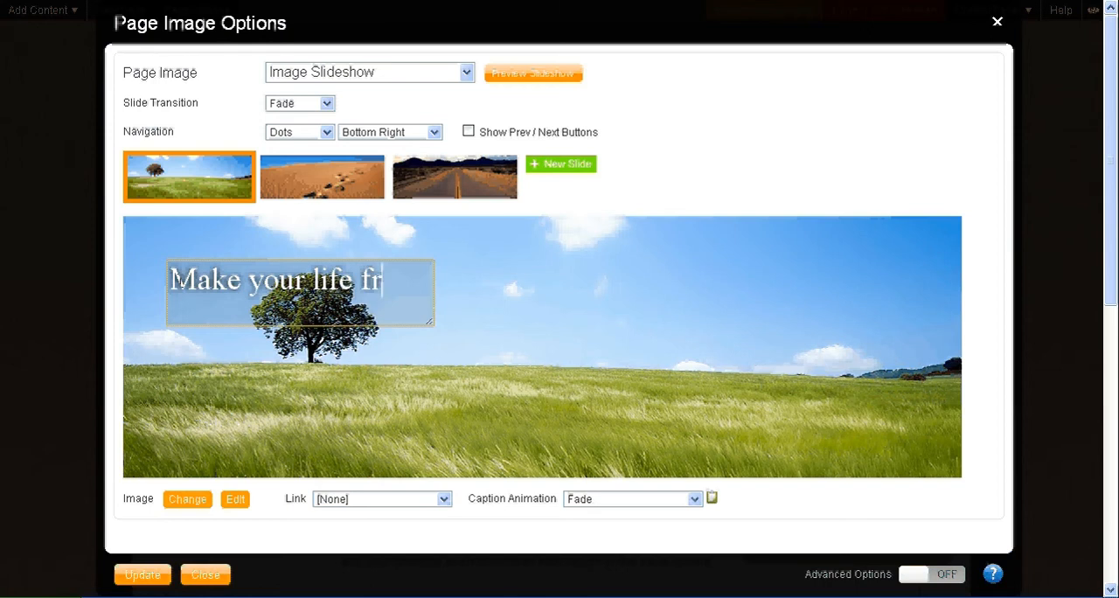
{"action": "type", "text": "ee again"}
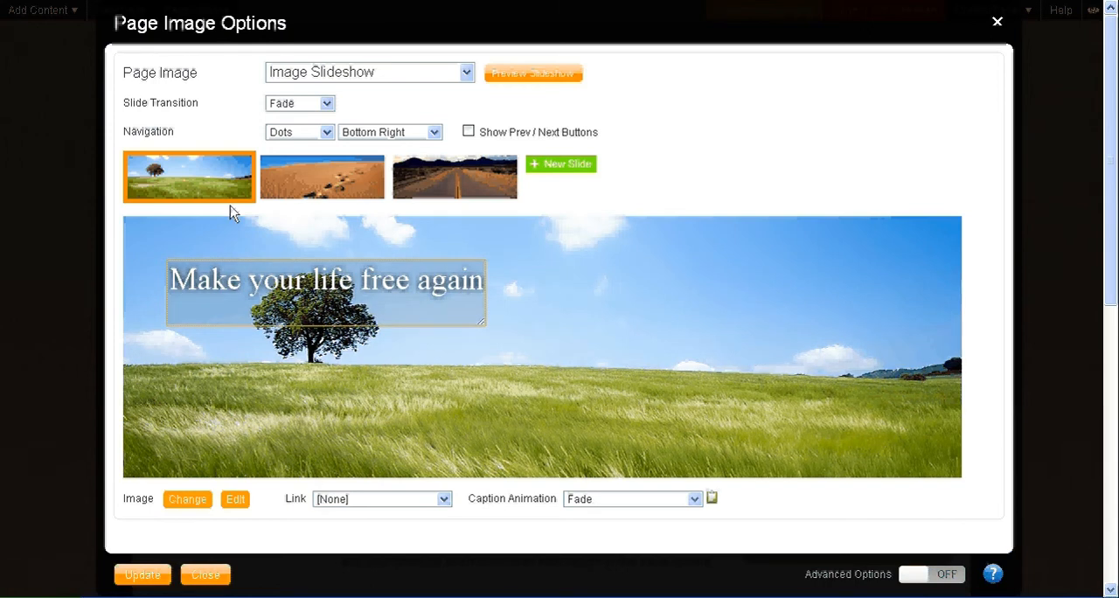
Step: Replace the caption of the desert footprints slide with "This is amazing", including the quotation marks
{"action": "left_click", "coordinate": [302, 182]}
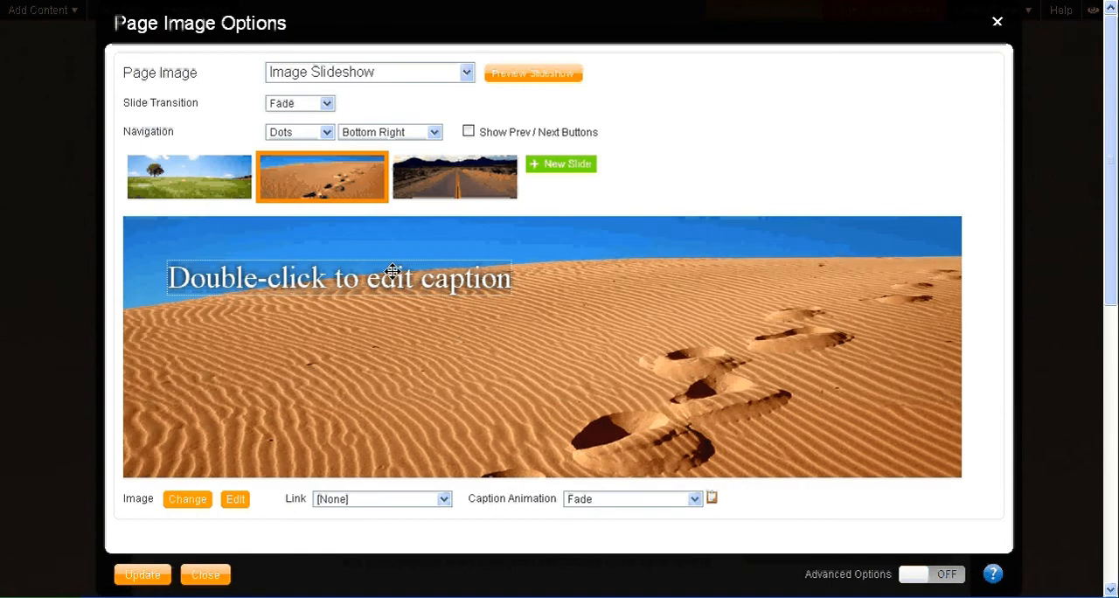
{"action": "left_click_drag", "start_coordinate": [513, 281], "coordinate": [174, 276]}
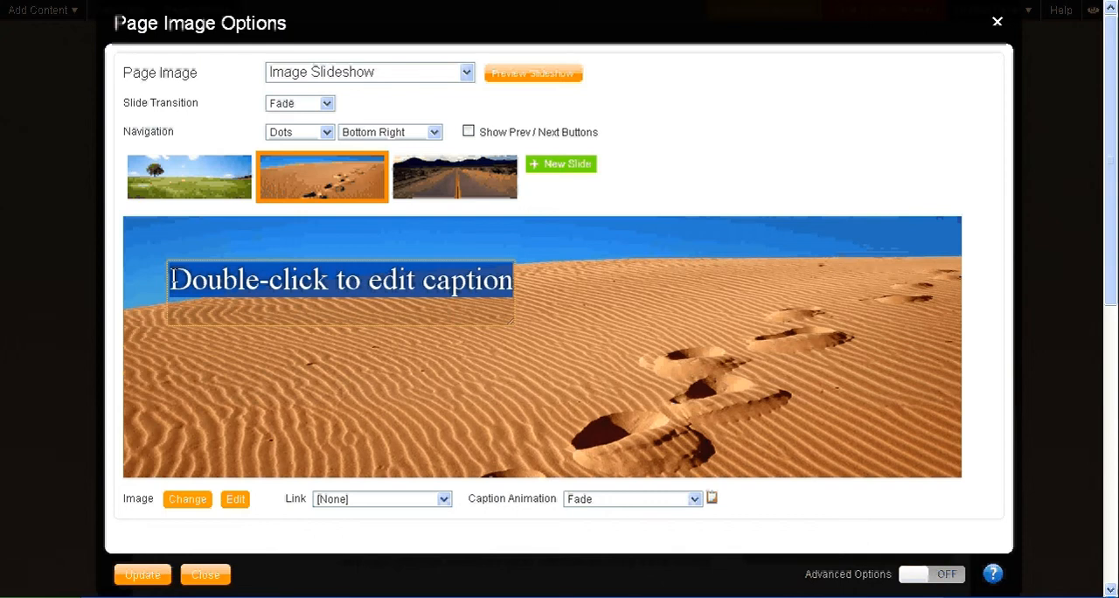
{"action": "type", "text": "This "}
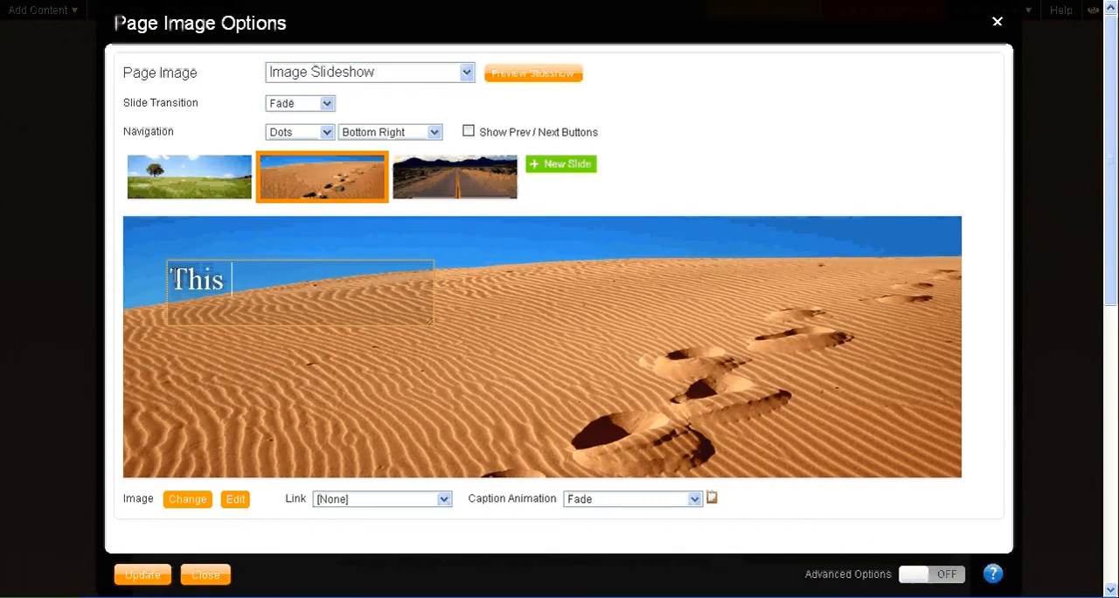
{"action": "type", "text": "is againg"}
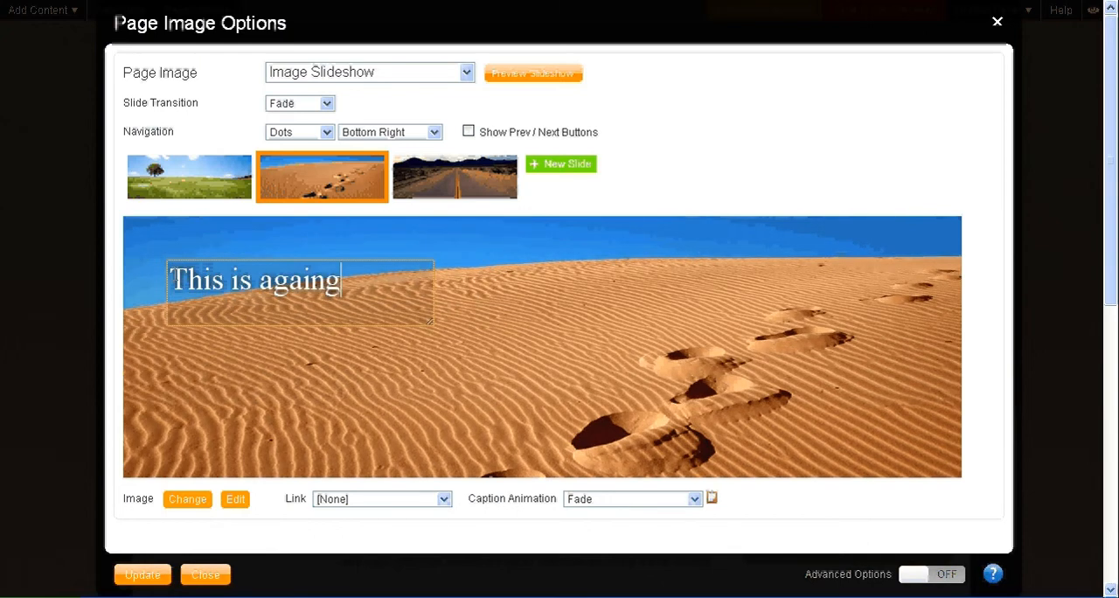
{"action": "key", "text": "BackSpace"}
{"action": "key", "text": "BackSpace"}
{"action": "key", "text": "BackSpace"}
{"action": "key", "text": "BackSpace"}
{"action": "key", "text": "BackSpace"}
{"action": "type", "text": "m"}
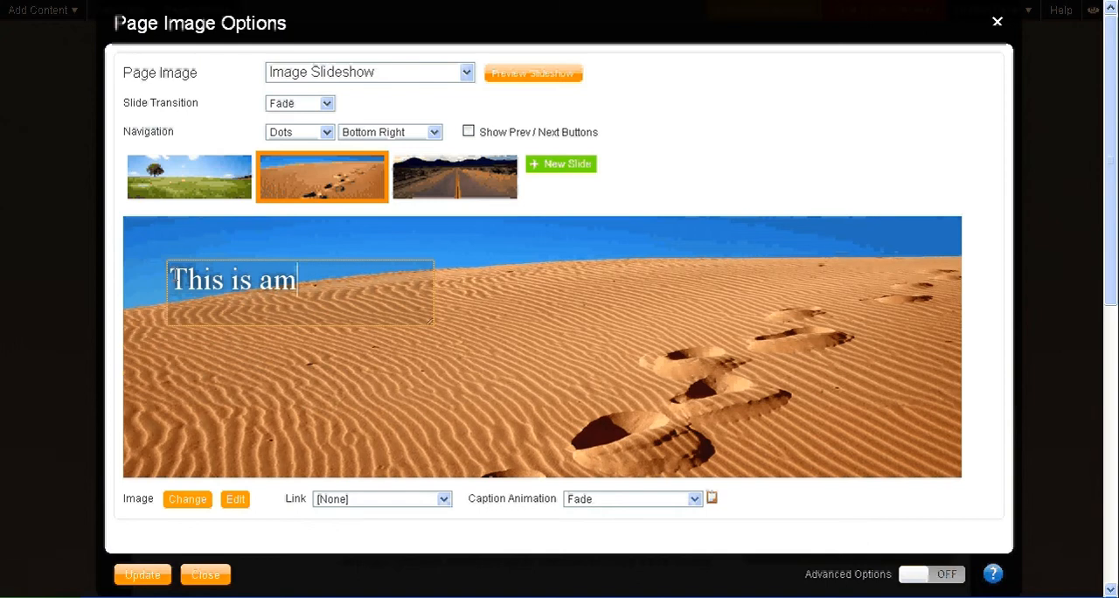
{"action": "type", "text": "azing\""}
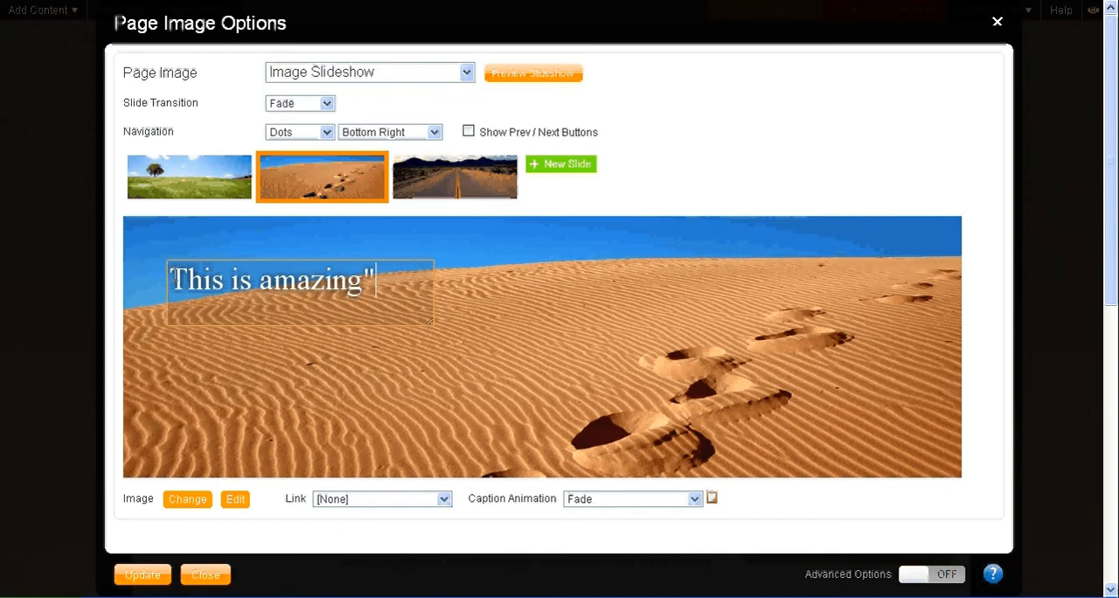
{"action": "key", "text": "Left"}
{"action": "key", "text": "Left"}
{"action": "key", "text": "Left"}
{"action": "key", "text": "Left"}
{"action": "key", "text": "Left"}
{"action": "key", "text": "Left"}
{"action": "key", "text": "Left"}
{"action": "key", "text": "Left"}
{"action": "key", "text": "Left"}
{"action": "key", "text": "Left"}
{"action": "key", "text": "Left"}
{"action": "key", "text": "Left"}
{"action": "key", "text": "Left"}
{"action": "key", "text": "Left"}
{"action": "key", "text": "Left"}
{"action": "key", "text": "Left"}
{"action": "type", "text": "\""}
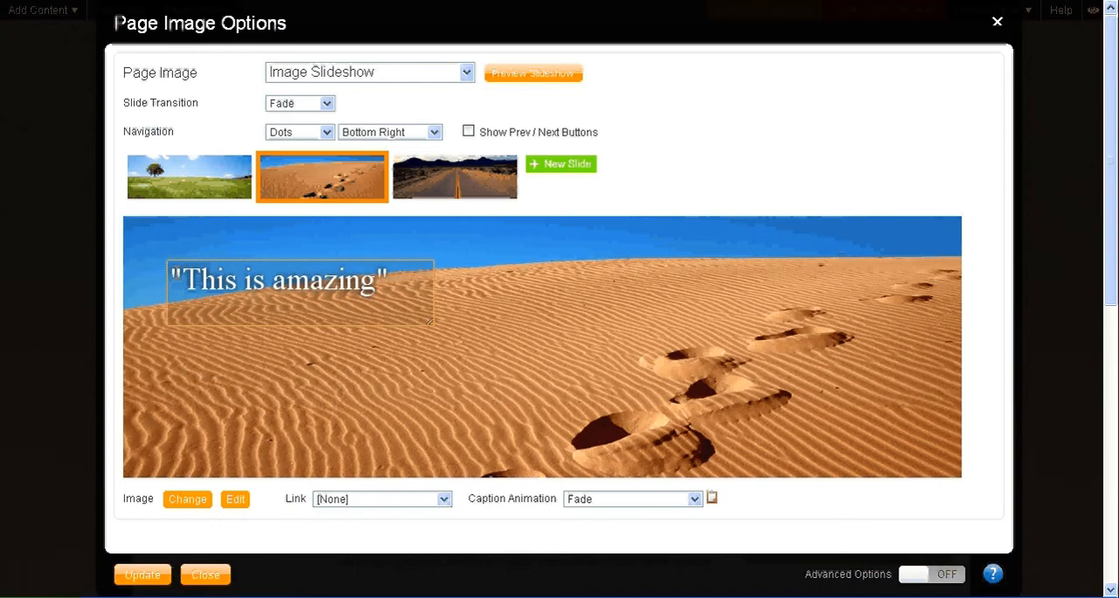
{"action": "left_click", "coordinate": [232, 305]}
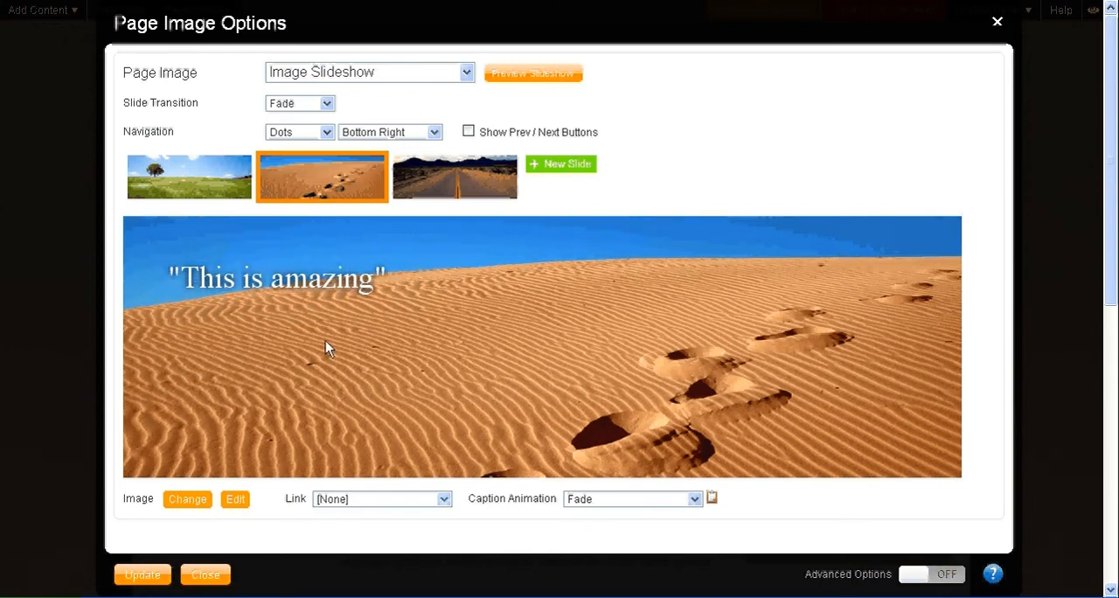
Step: Replace the caption of the desert road slide with "Road to happiness!"
{"action": "left_click", "coordinate": [463, 186]}
{"action": "double_click", "coordinate": [510, 278]}
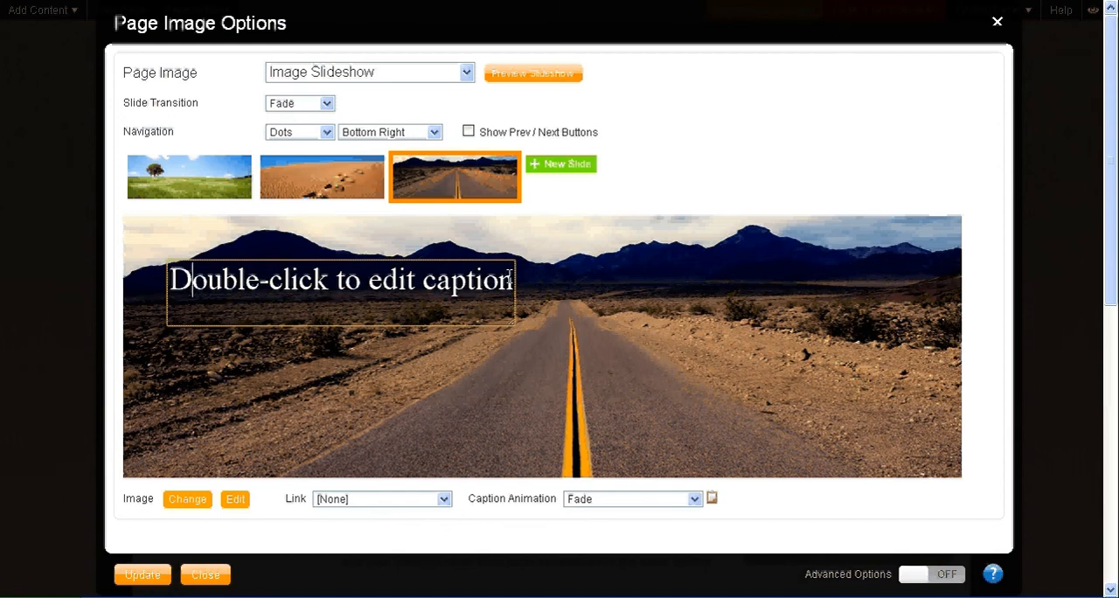
{"action": "left_click_drag", "start_coordinate": [510, 278], "coordinate": [178, 297]}
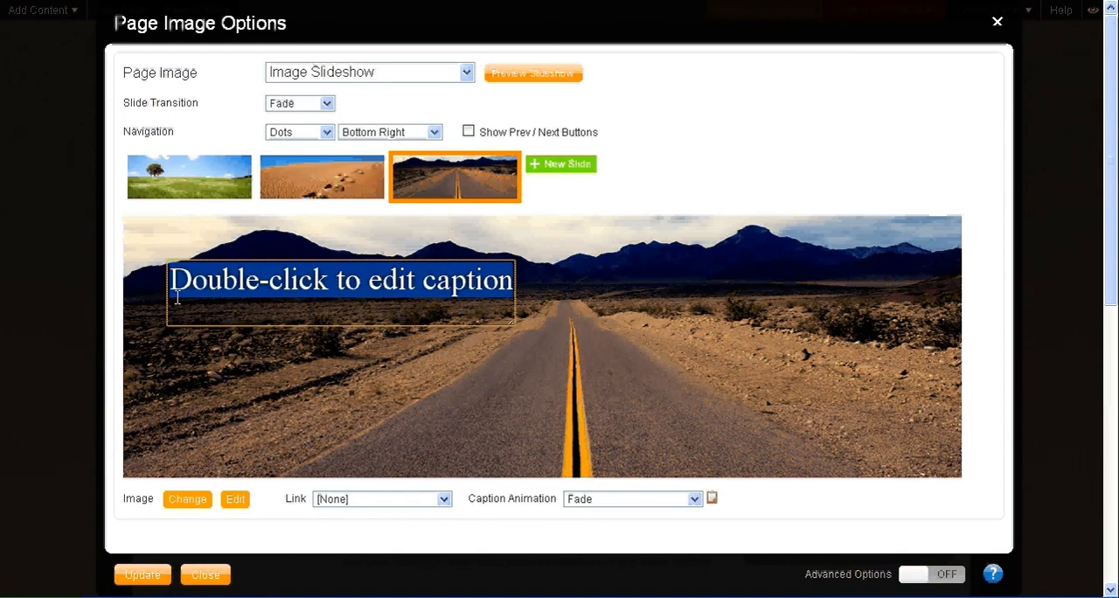
{"action": "type", "text": "Road to"}
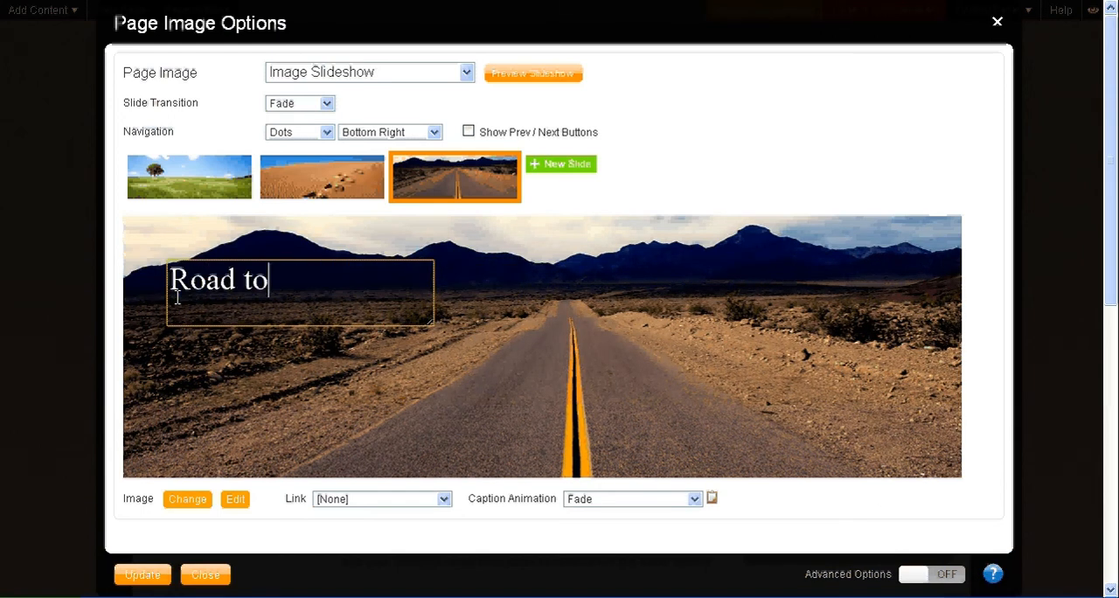
{"action": "type", "text": " happiness!"}
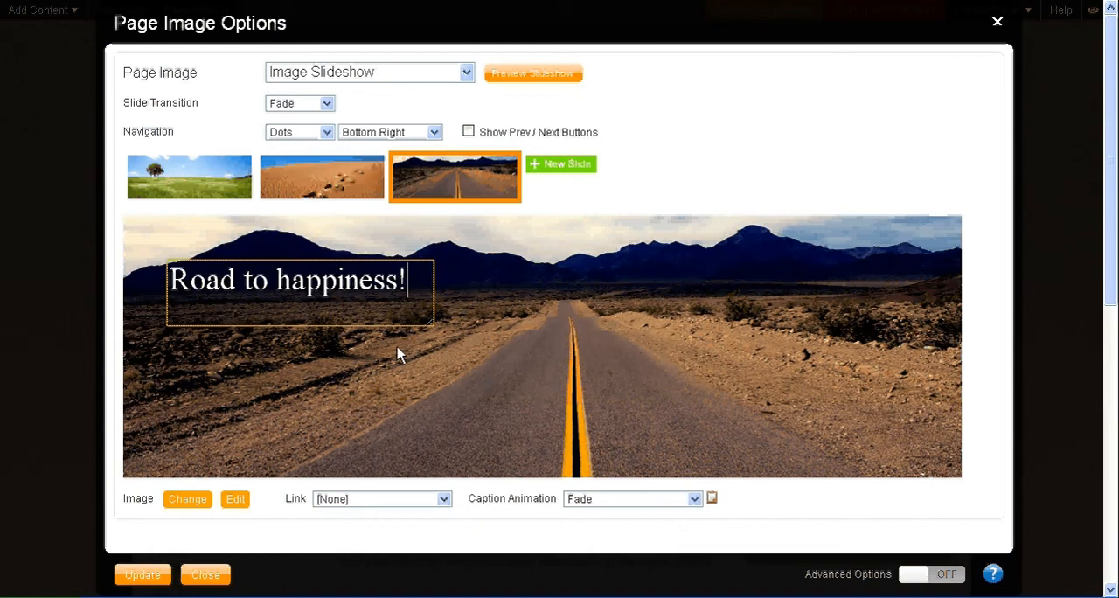
{"action": "left_click", "coordinate": [211, 227]}
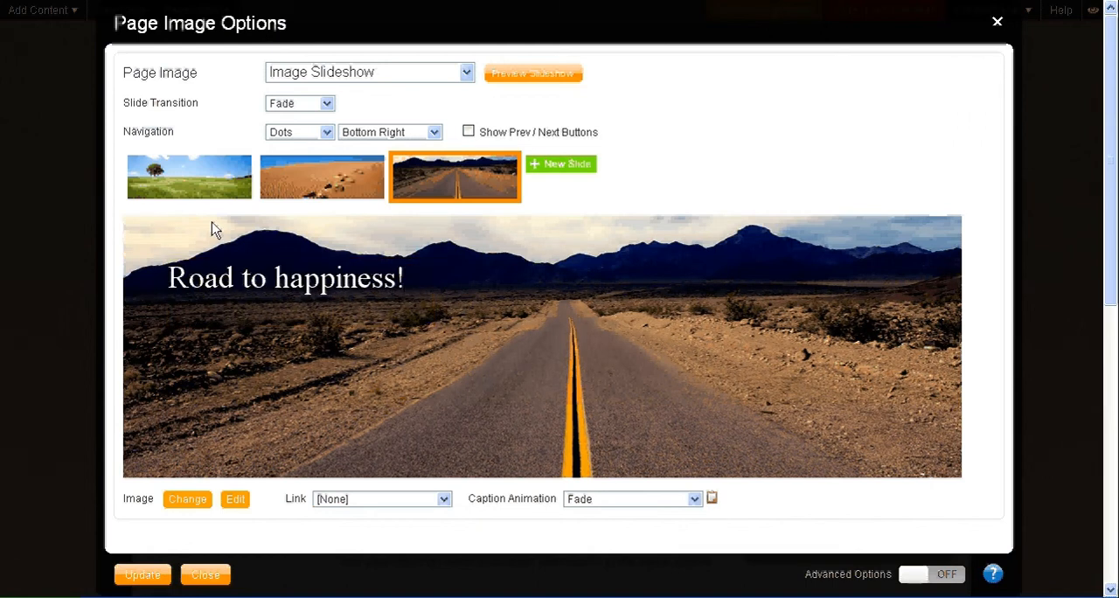
Step: Check the caption animation and link choices for the meadow slide, and update the header slideshow
{"action": "left_click", "coordinate": [200, 194]}
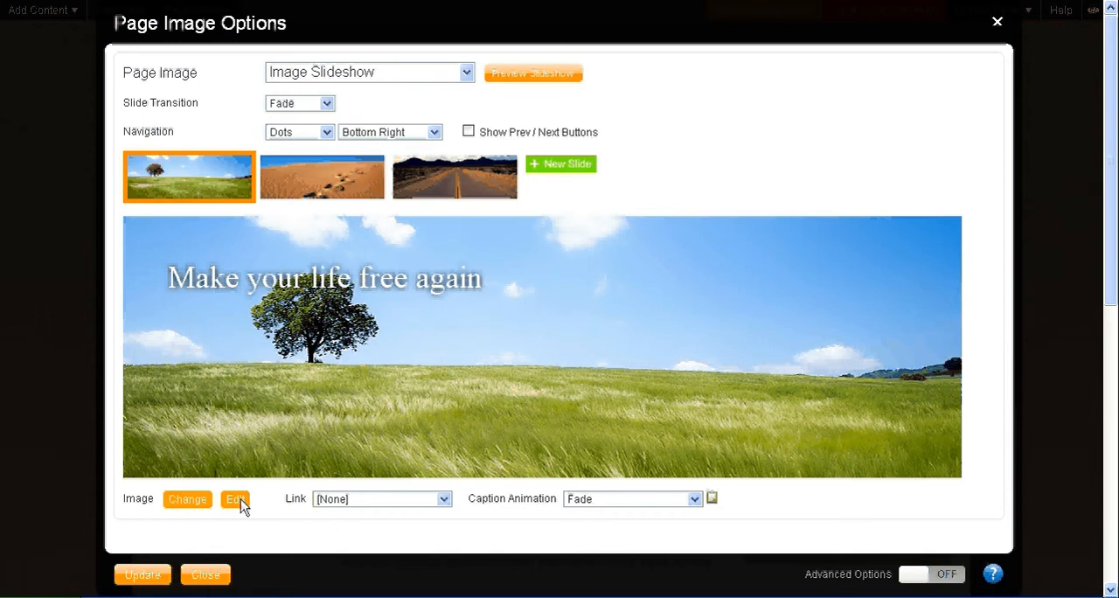
{"action": "left_click", "coordinate": [693, 501]}
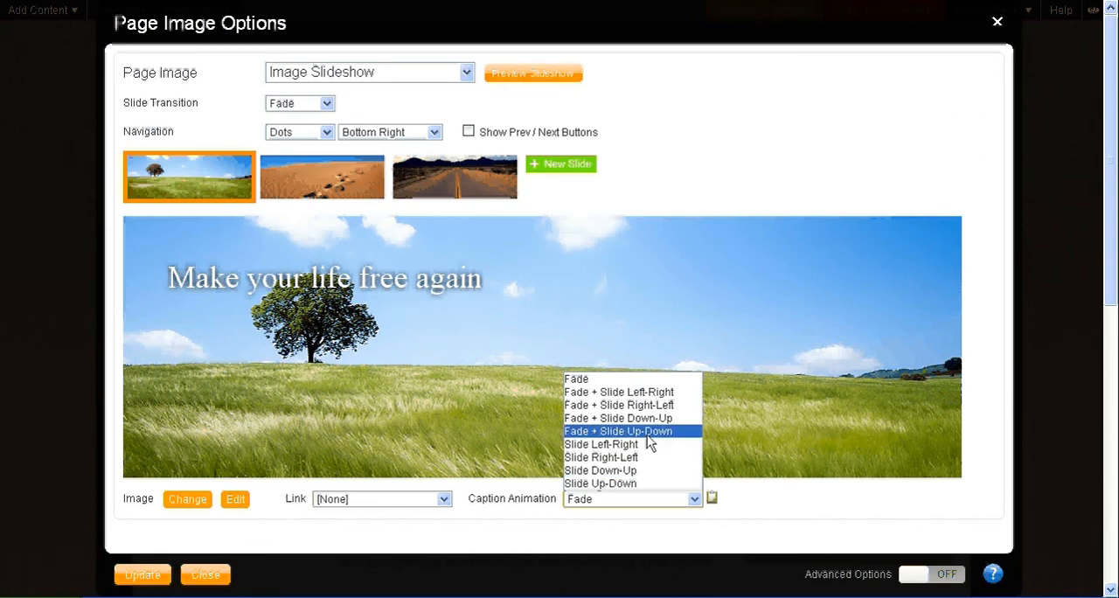
{"action": "left_click", "coordinate": [480, 532]}
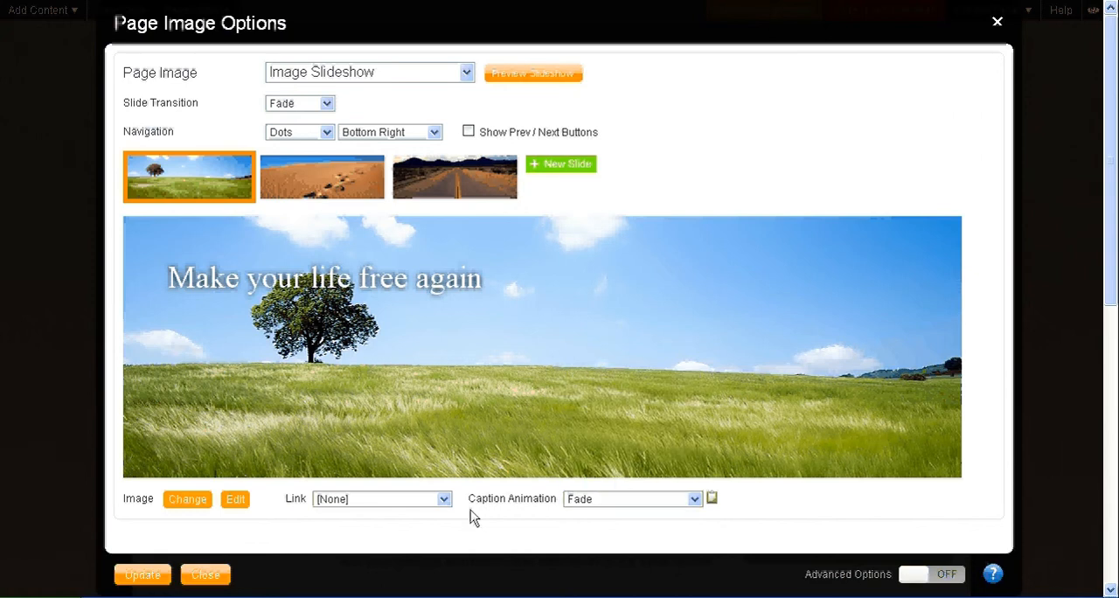
{"action": "left_click", "coordinate": [443, 499]}
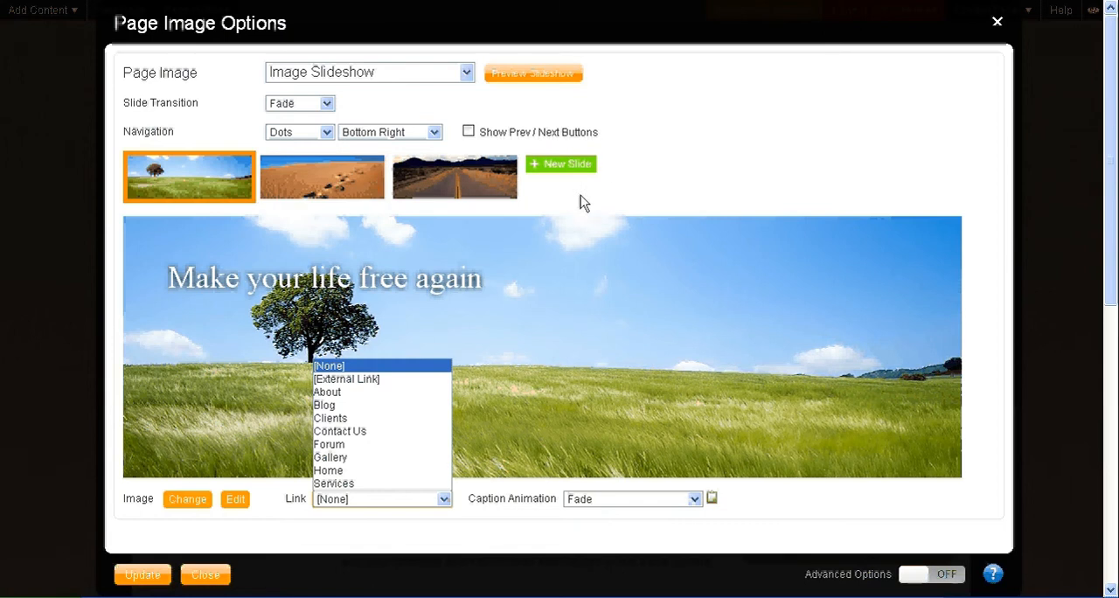
{"action": "left_click", "coordinate": [156, 578]}
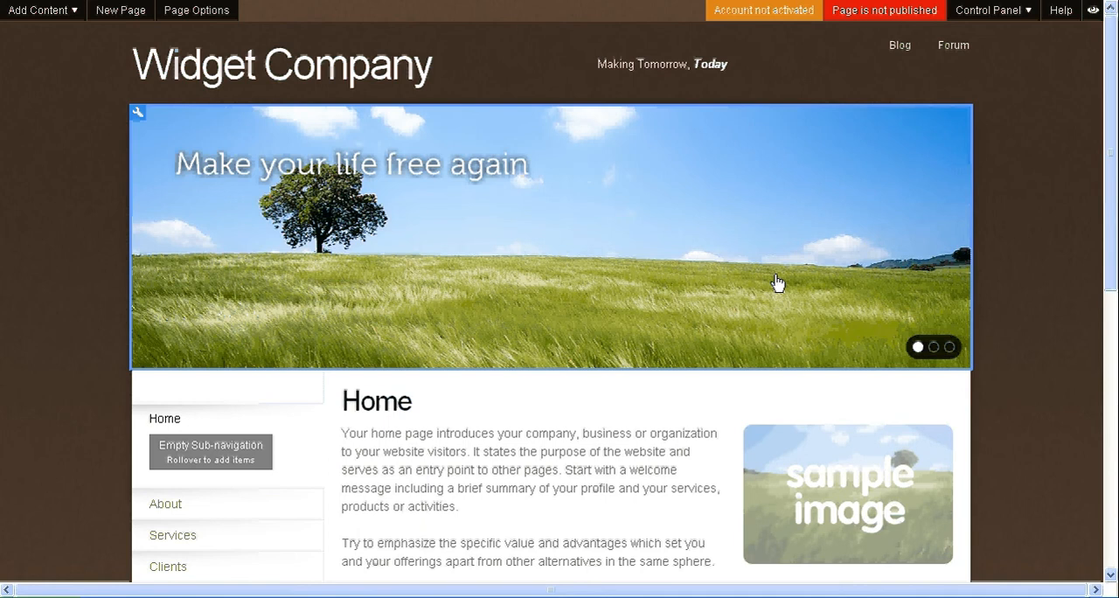
{"action": "left_click_drag", "start_coordinate": [1114, 185], "coordinate": [1113, 284]}
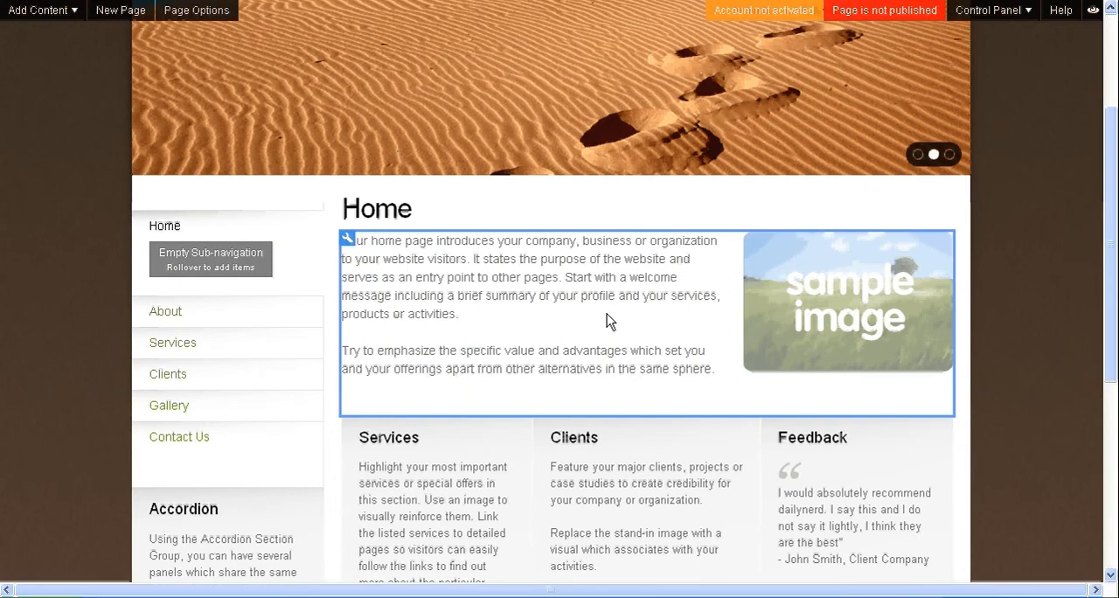
{"action": "left_click", "coordinate": [348, 239]}
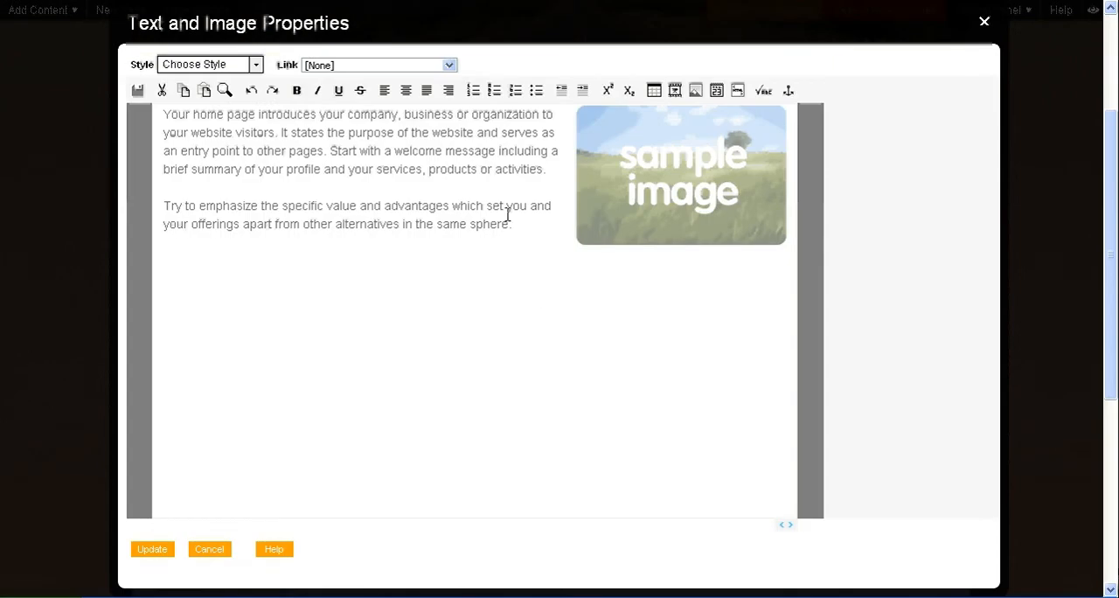
{"action": "left_click_drag", "start_coordinate": [517, 223], "coordinate": [165, 115]}
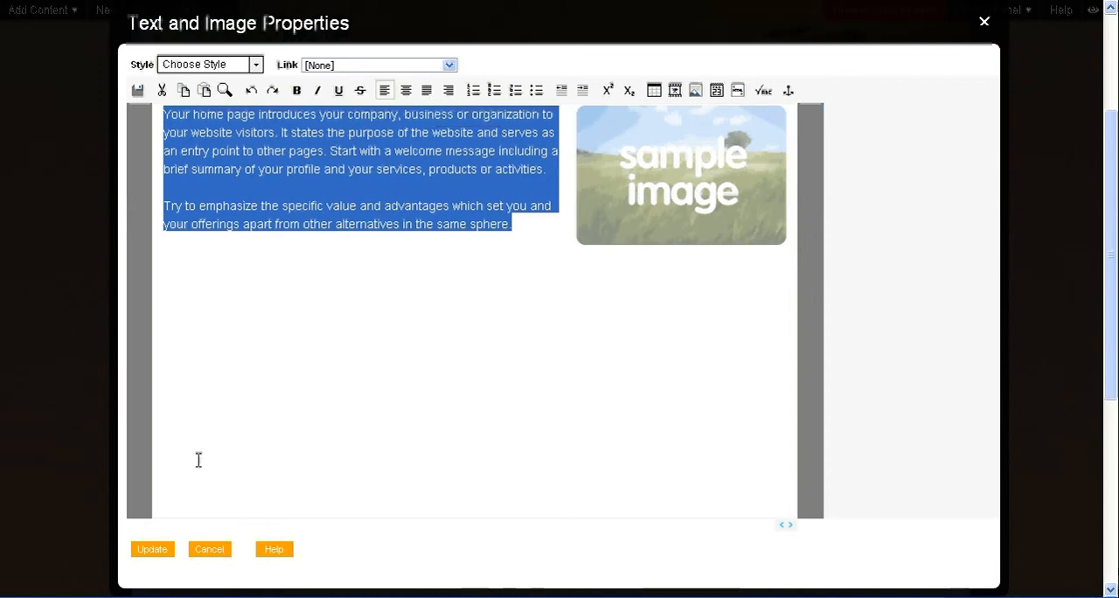
{"action": "left_click", "coordinate": [216, 549]}
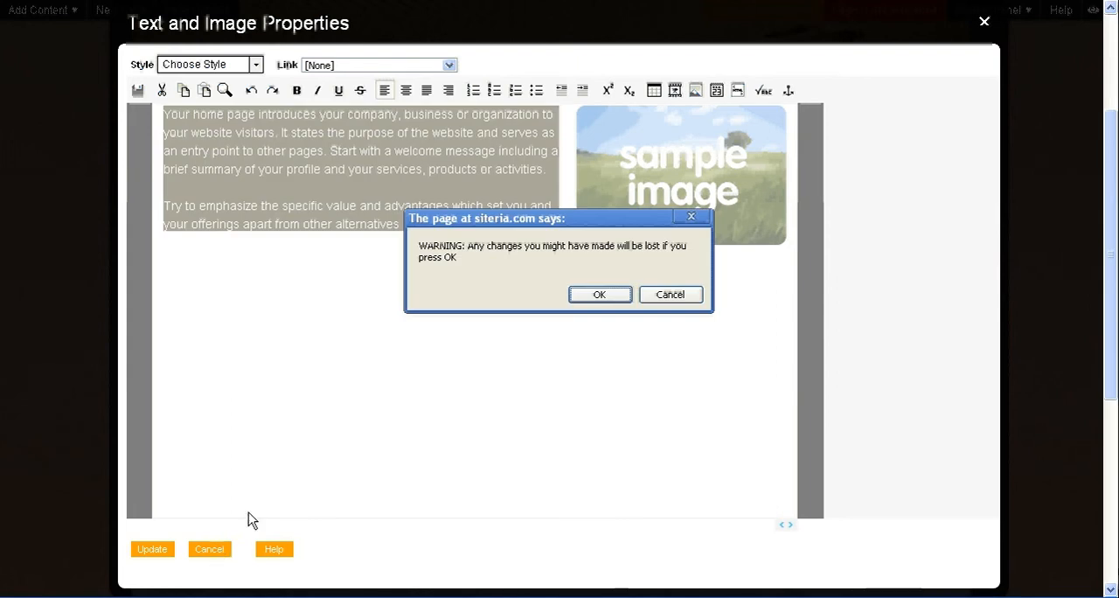
{"action": "left_click", "coordinate": [617, 296]}
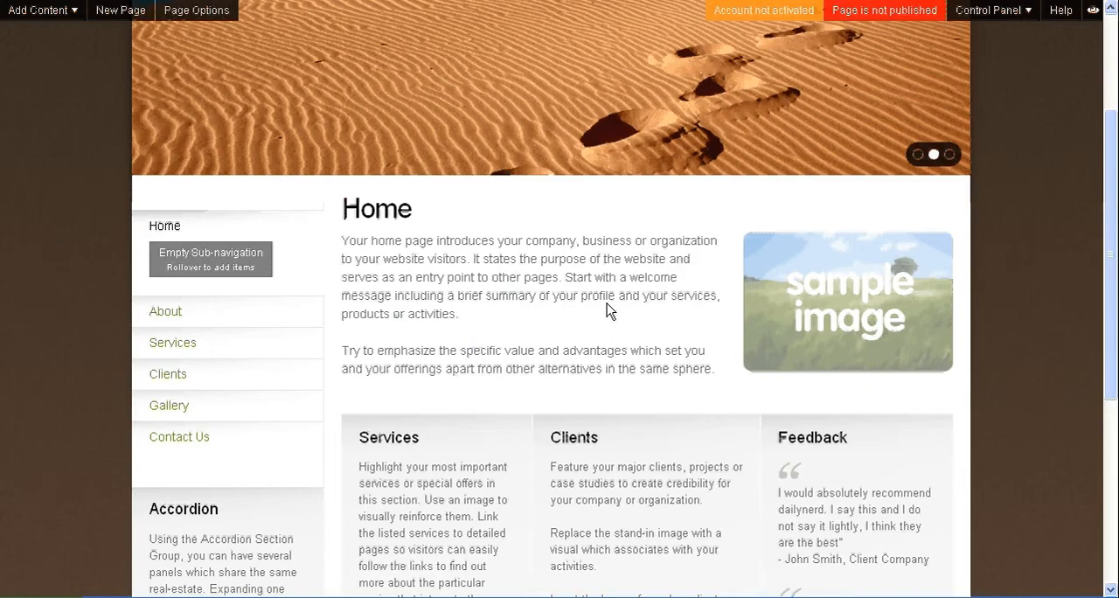
Step: Open the Applications Catalog from the site's application settings and install the free Page Rating application
{"action": "left_click", "coordinate": [1028, 14]}
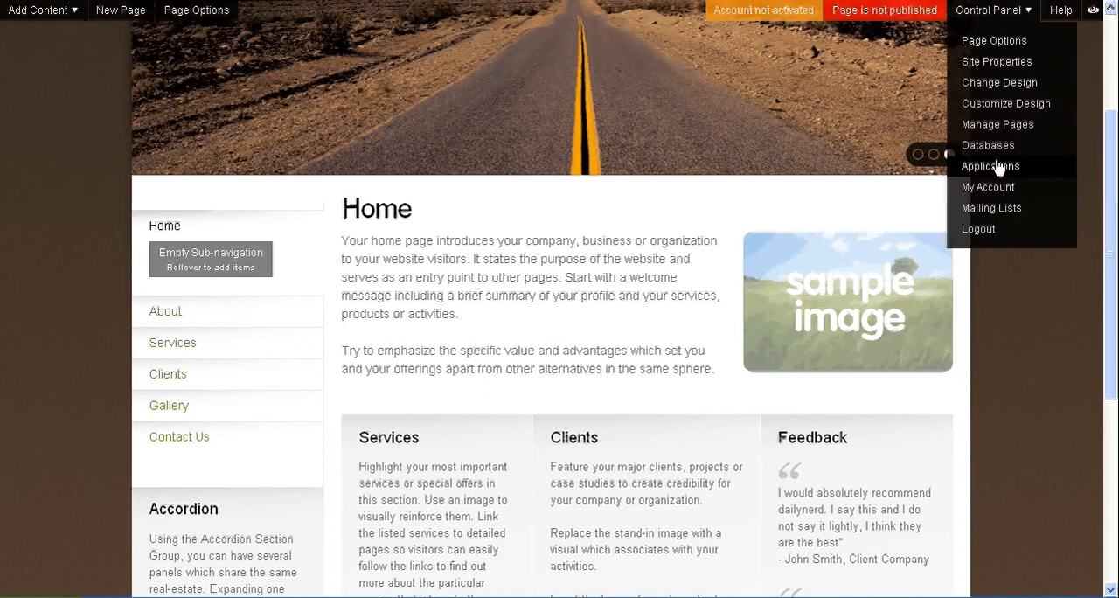
{"action": "left_click", "coordinate": [999, 168]}
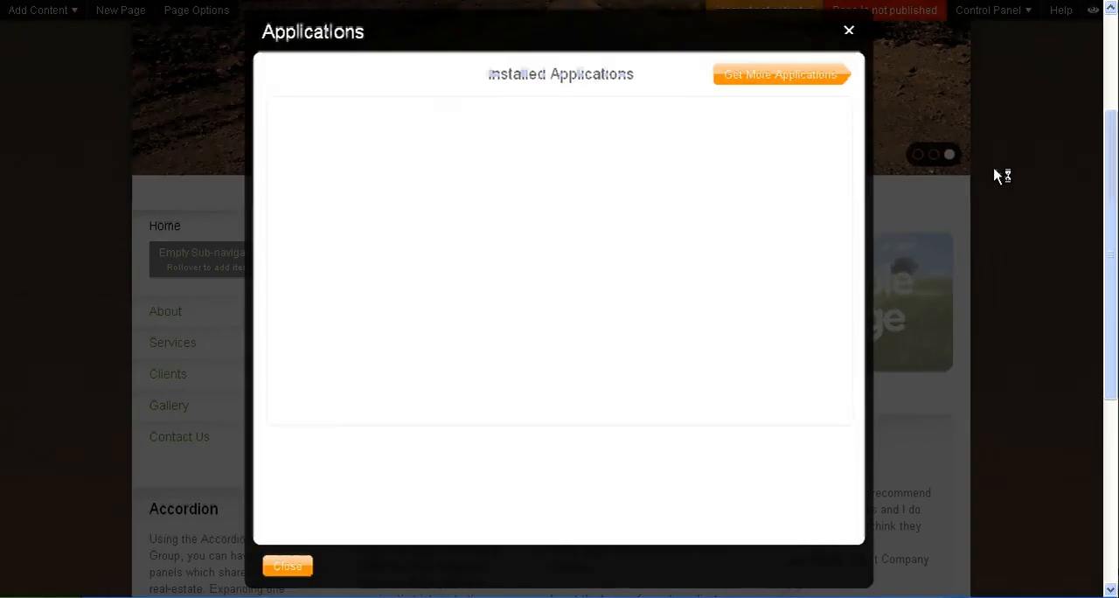
{"action": "left_click", "coordinate": [788, 78]}
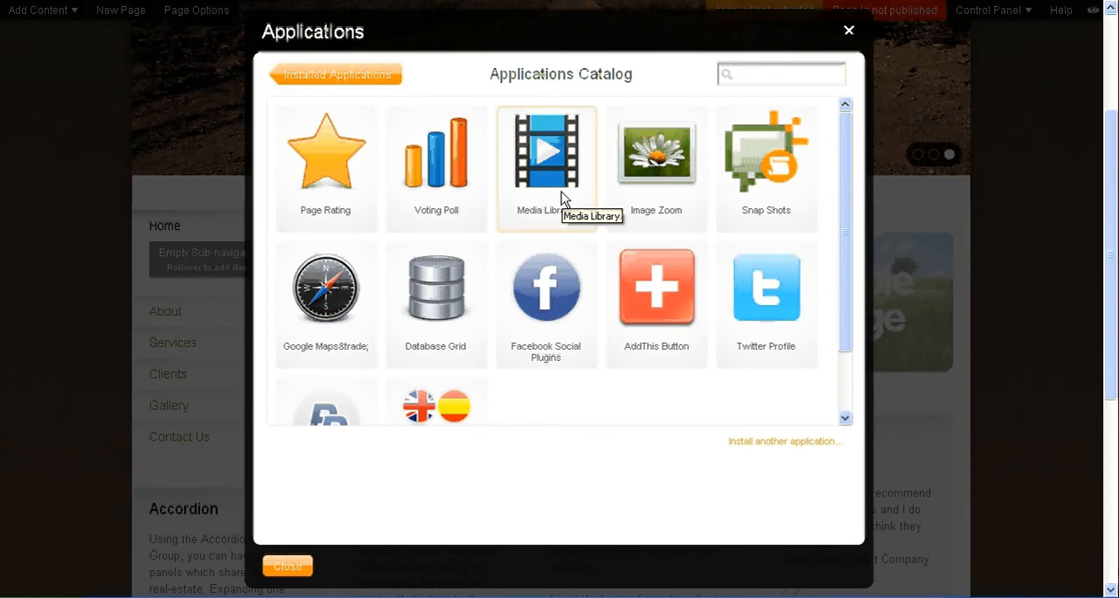
{"action": "left_click", "coordinate": [332, 173]}
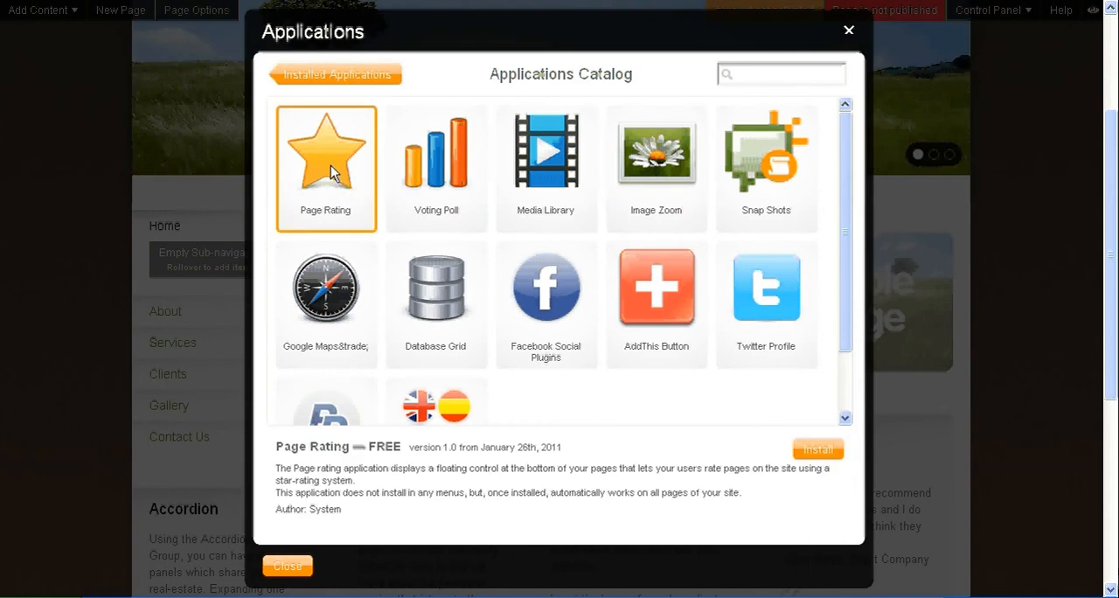
{"action": "left_click", "coordinate": [818, 449]}
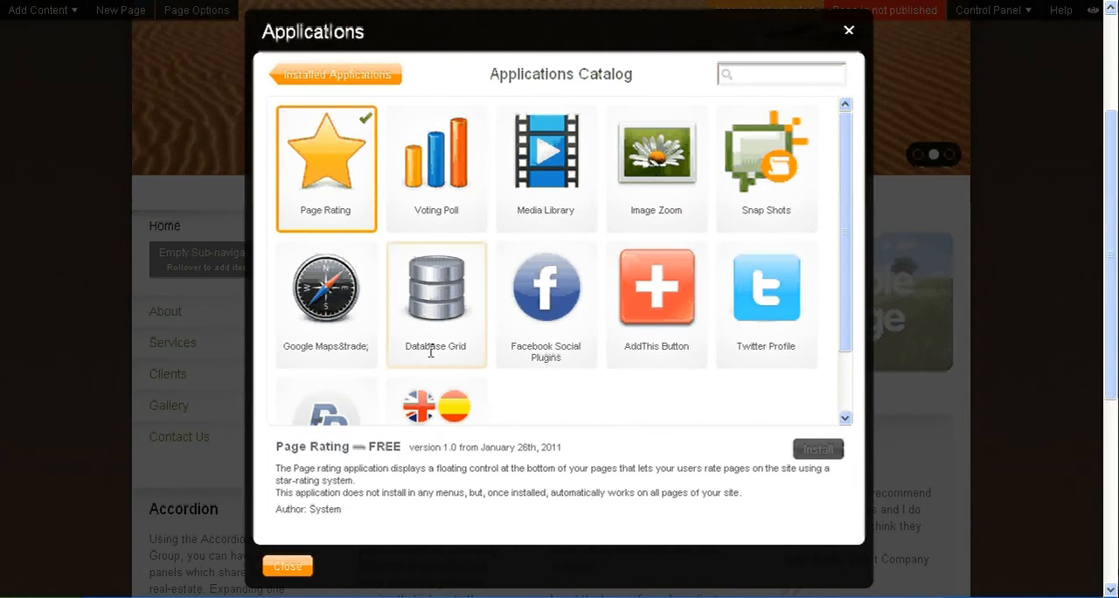
Step: Install the free Voting Poll application and close the Applications Catalog
{"action": "left_click", "coordinate": [435, 163]}
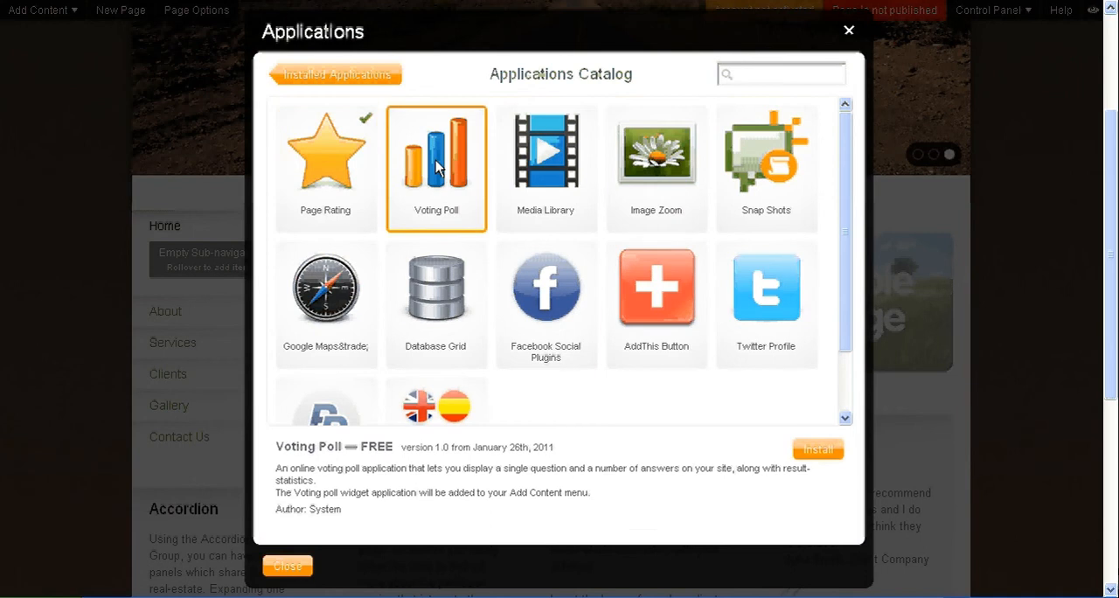
{"action": "left_click", "coordinate": [822, 451]}
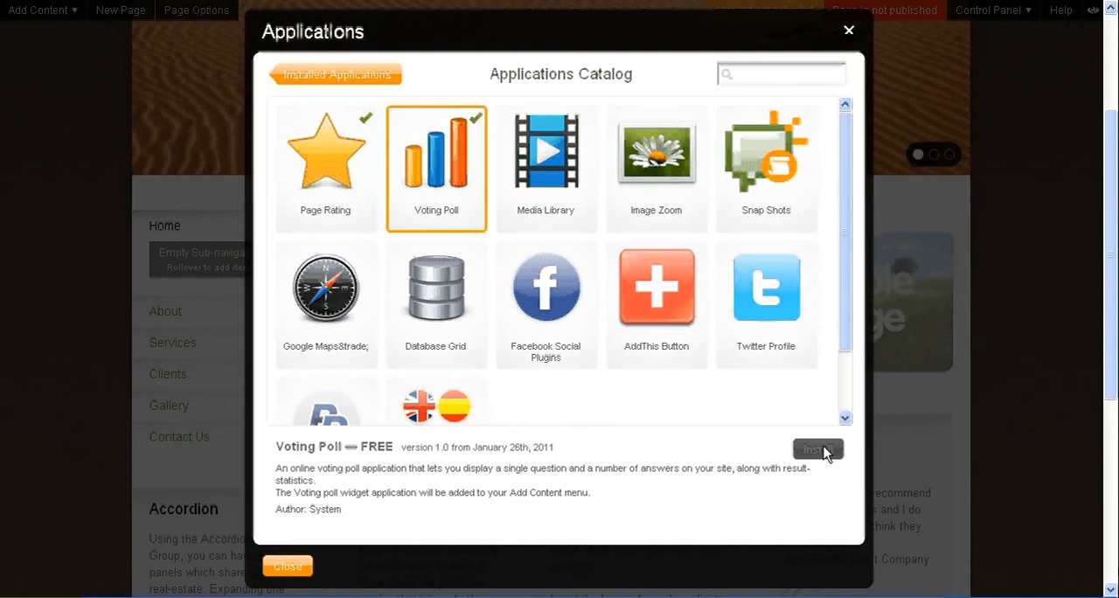
{"action": "left_click", "coordinate": [298, 567]}
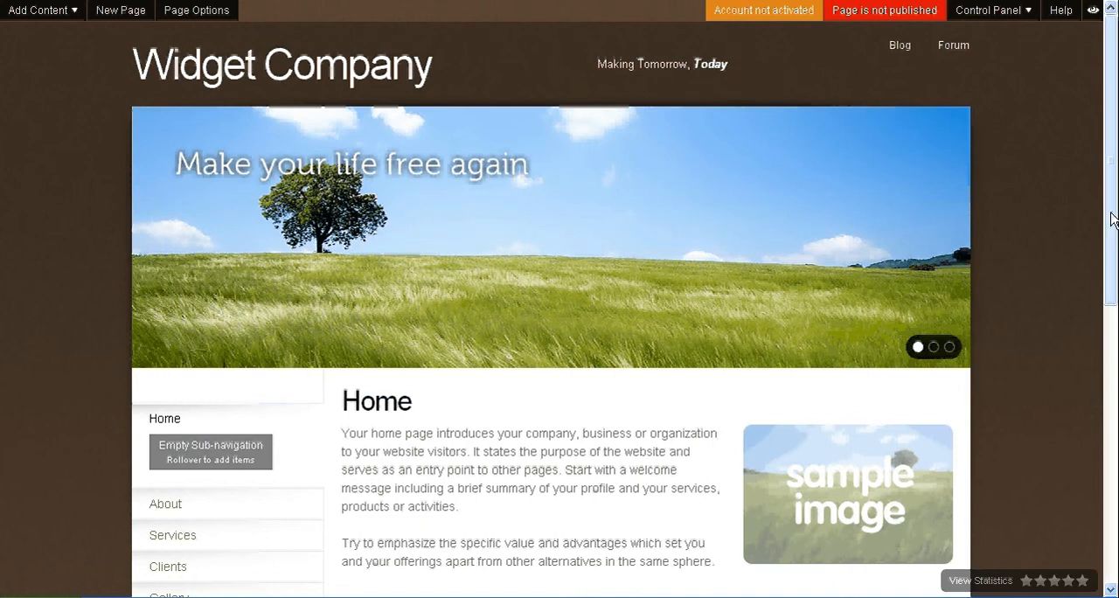
Step: Look over the home page and open the site's Services page
{"action": "scroll", "coordinate": [1112, 236], "scroll_direction": "down", "scroll_amount": 1}
{"action": "left_click_drag", "start_coordinate": [1112, 236], "coordinate": [1116, 205]}
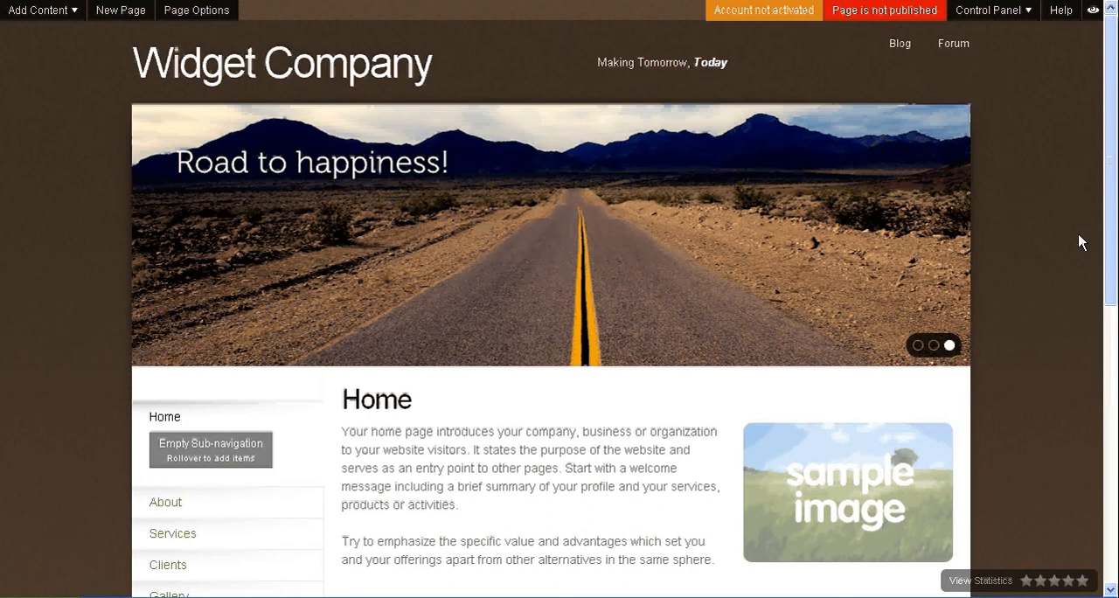
{"action": "scroll", "coordinate": [1078, 233], "scroll_direction": "down", "scroll_amount": 5}
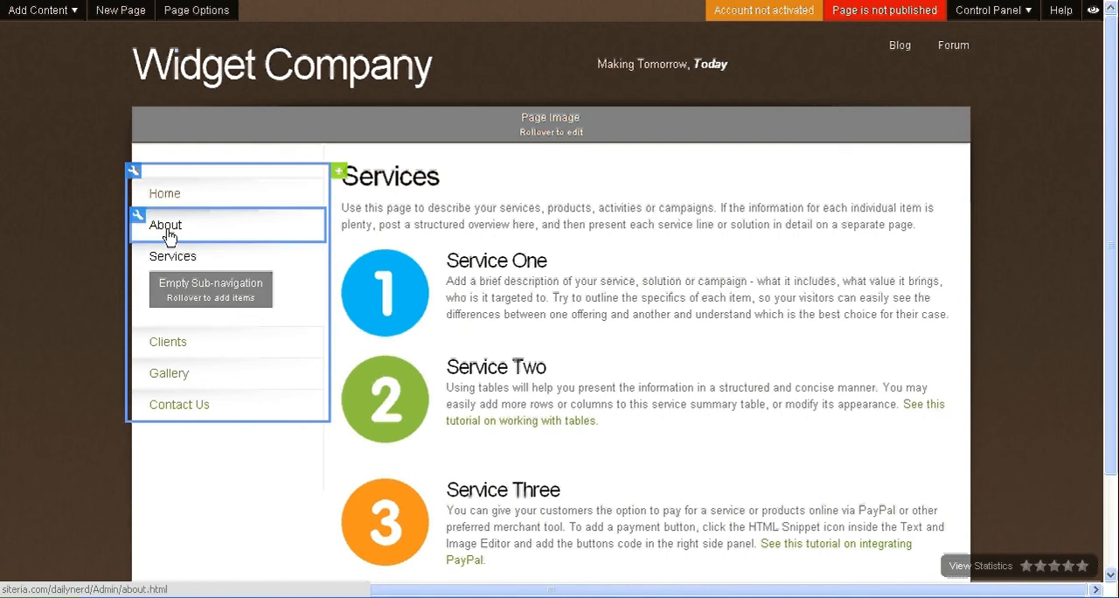
{"action": "left_click", "coordinate": [351, 172]}
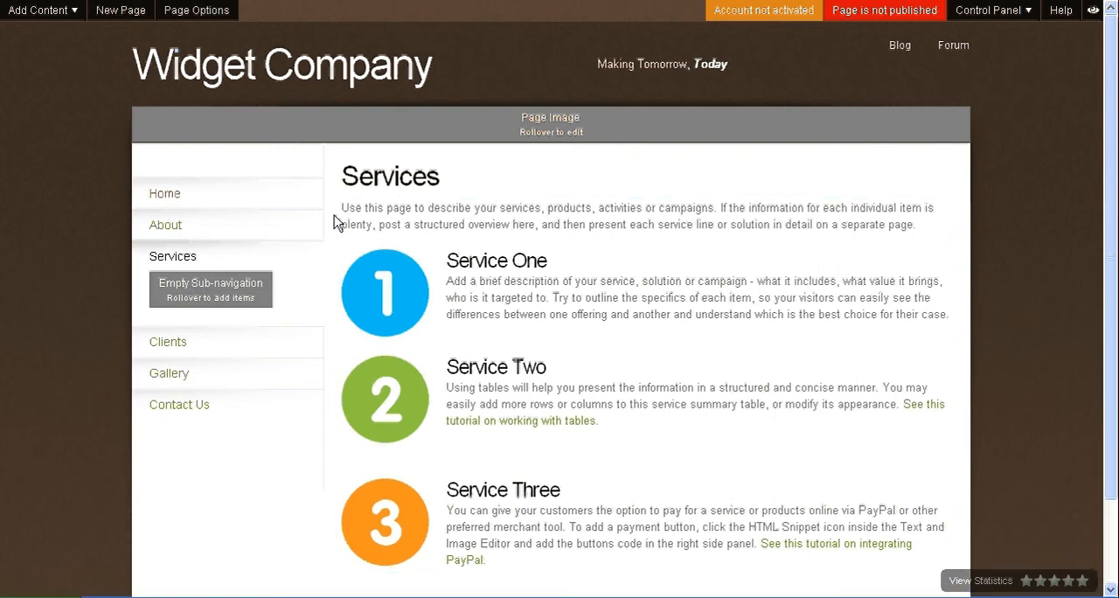
Step: Add a Voting Poll to the Services page in the area below the site navigation
{"action": "left_click", "coordinate": [75, 14]}
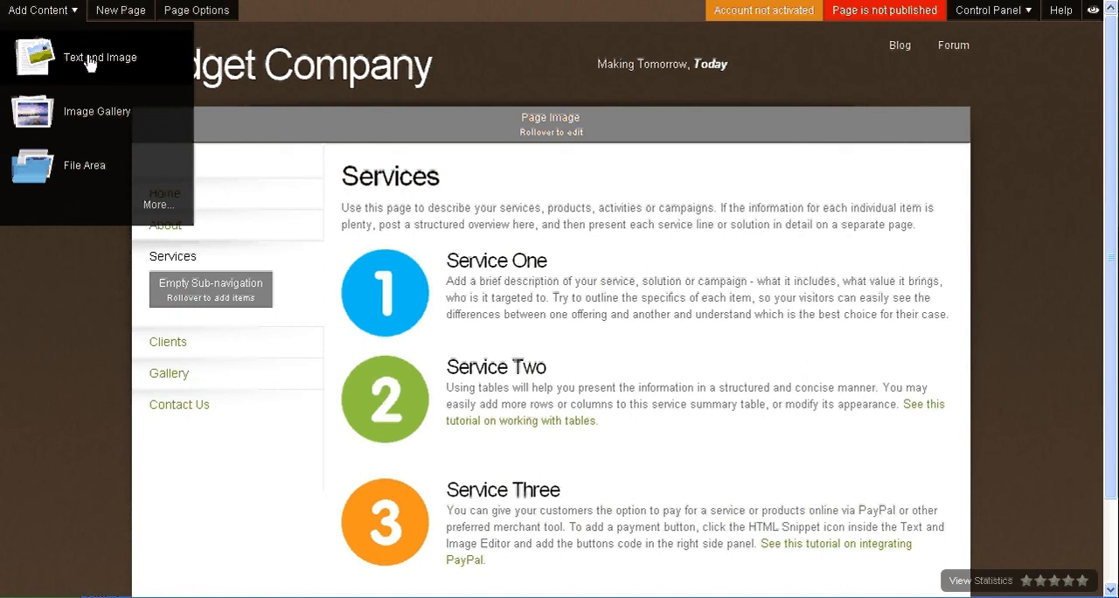
{"action": "left_click", "coordinate": [159, 214]}
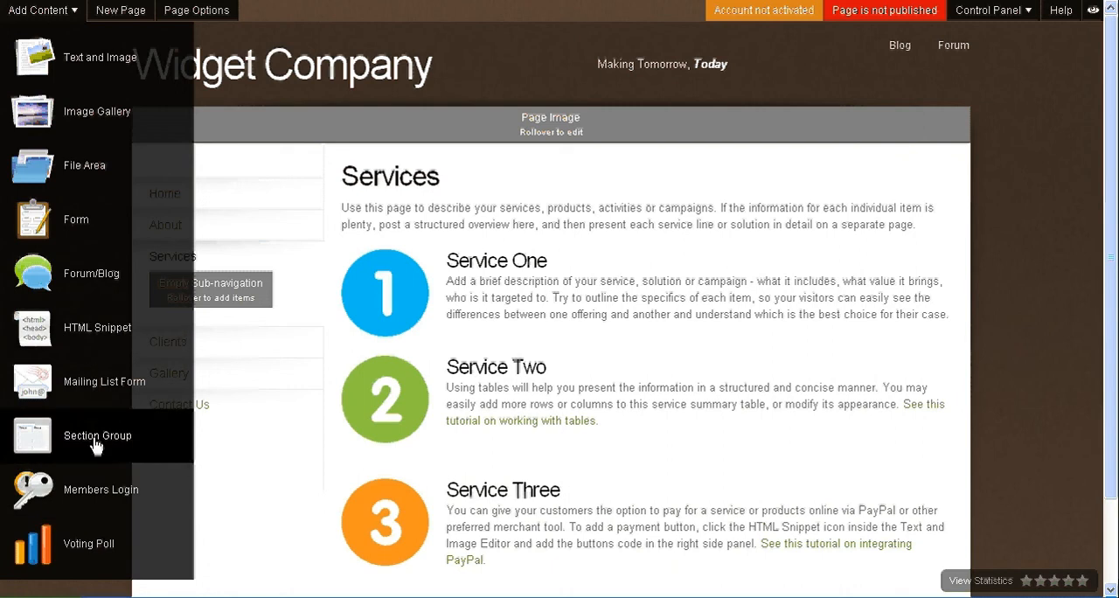
{"action": "left_click_drag", "start_coordinate": [37, 552], "coordinate": [752, 220]}
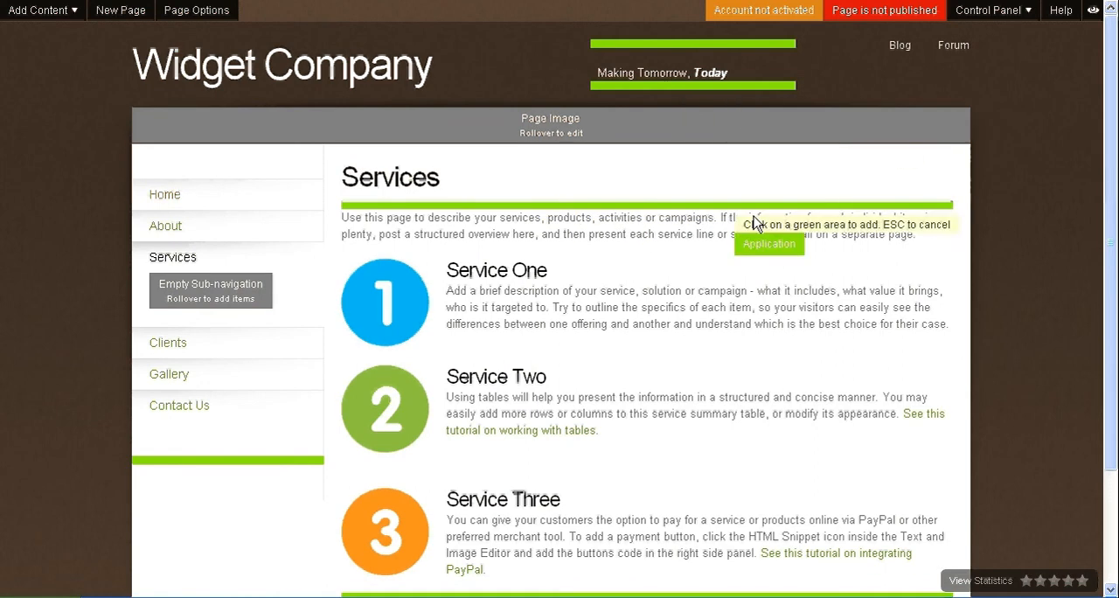
{"action": "left_click_drag", "start_coordinate": [1116, 162], "coordinate": [1118, 254]}
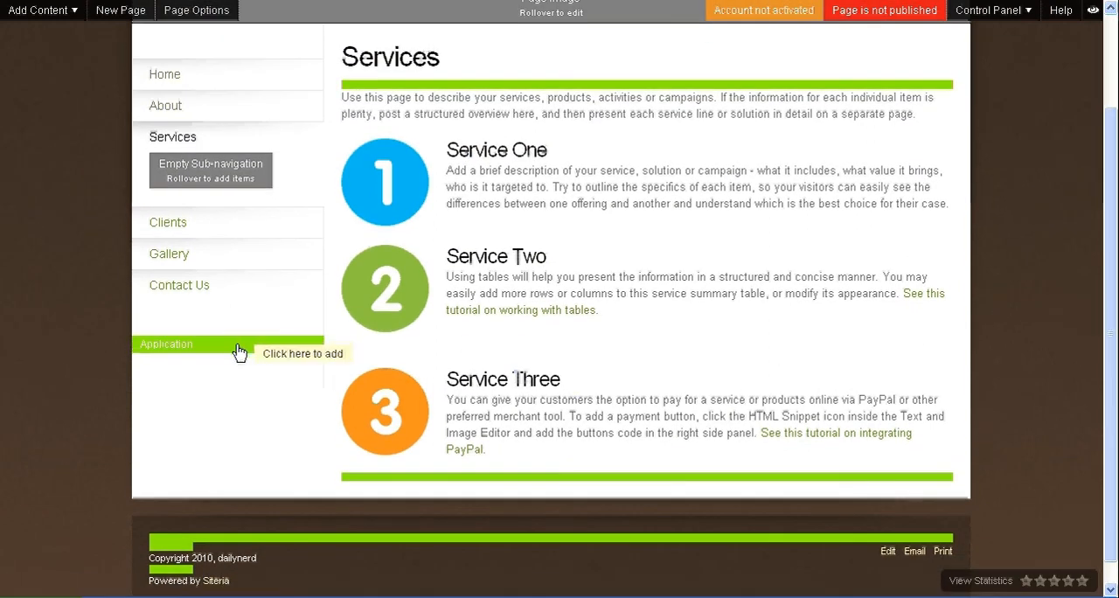
{"action": "left_click", "coordinate": [240, 351]}
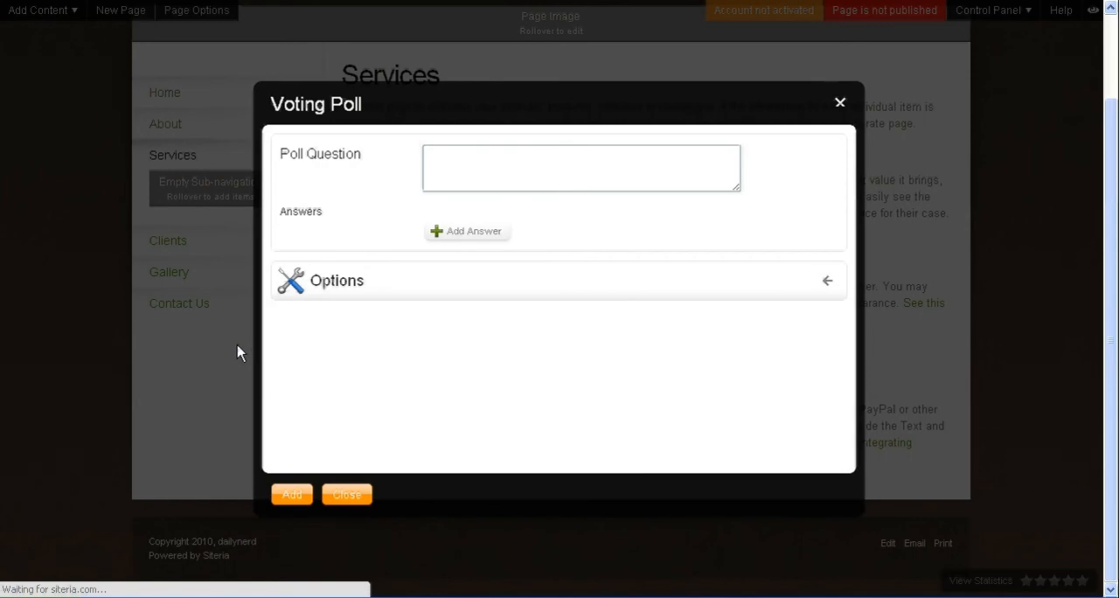
Step: Enter "Which Serive do You Like Best?" as the poll question
{"action": "left_click", "coordinate": [464, 173]}
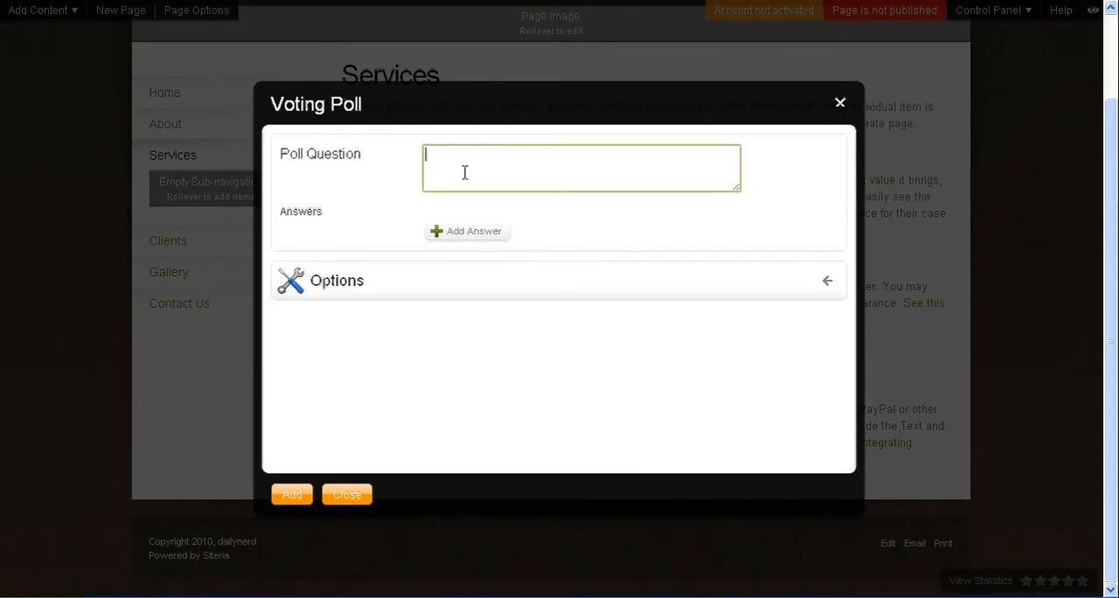
{"action": "type", "text": "Wh"}
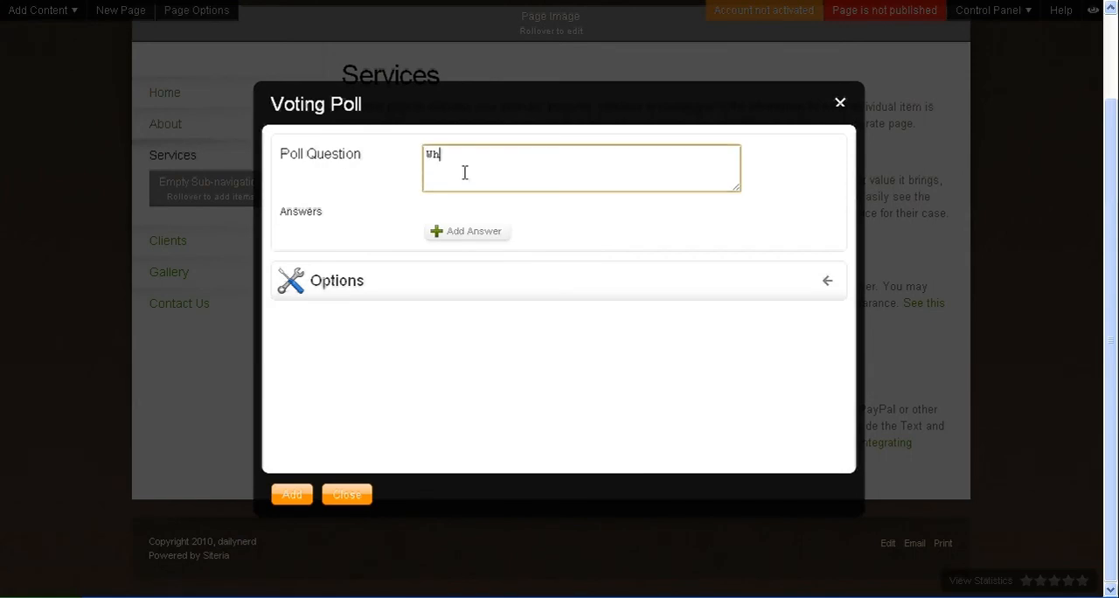
{"action": "type", "text": "ich Serive do You Like Best?"}
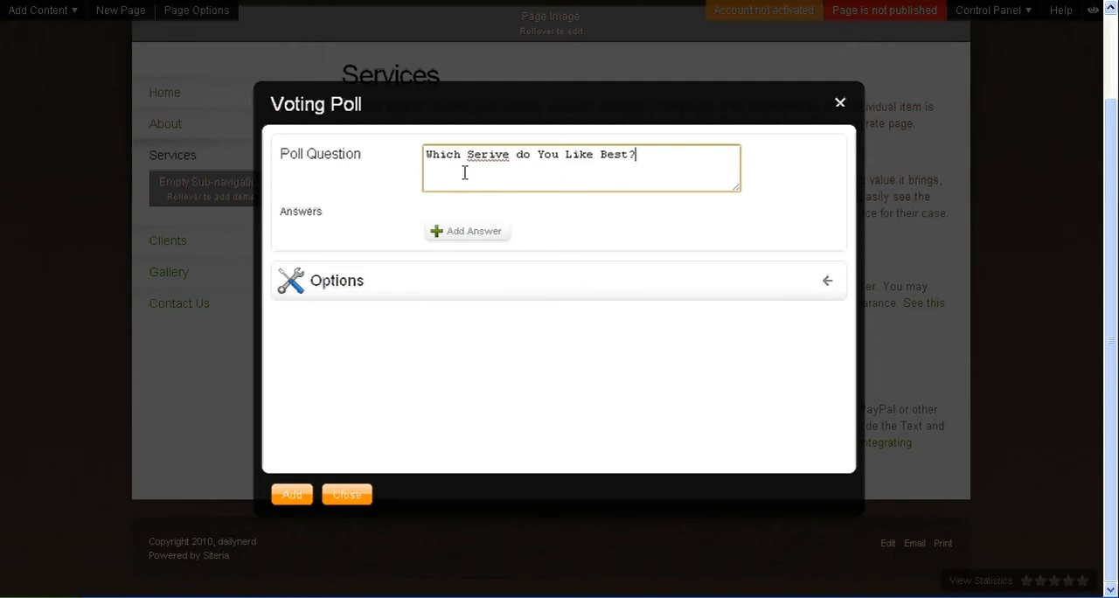
Step: Give the poll the answers "Service 1", "Service 2" and "Service 3", and add it to the page
{"action": "left_click", "coordinate": [440, 236]}
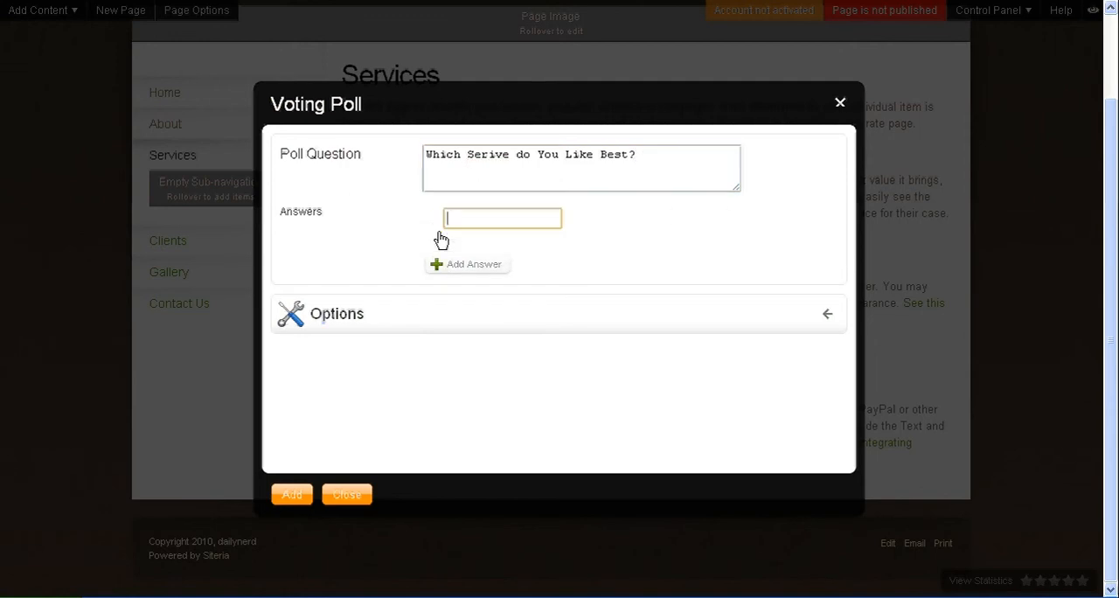
{"action": "type", "text": "Se"}
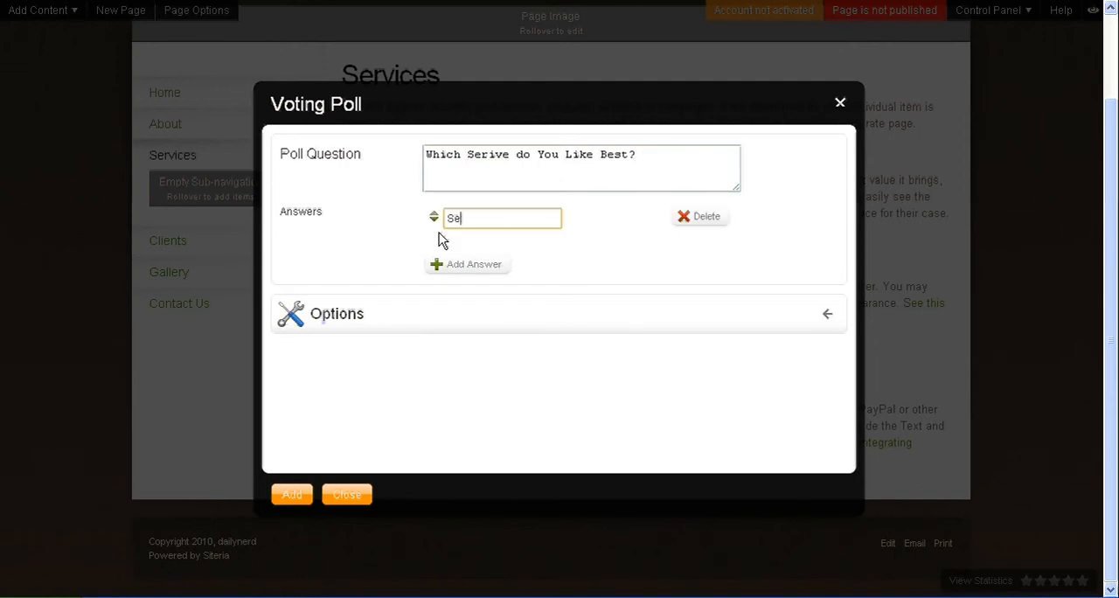
{"action": "type", "text": "rvice 1"}
{"action": "left_click", "coordinate": [450, 266]}
{"action": "type", "text": "S"}
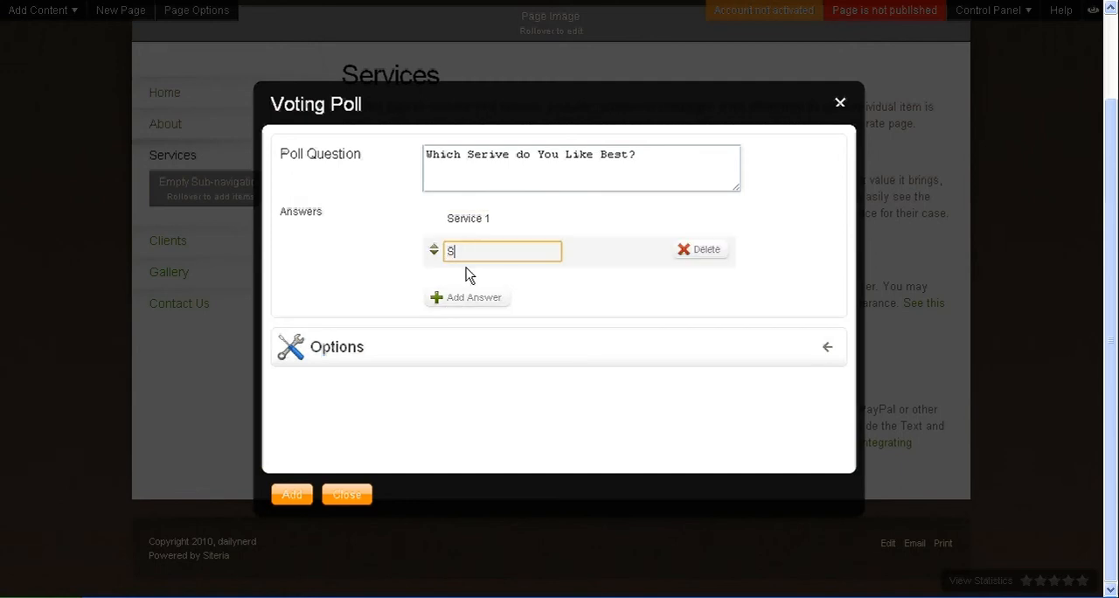
{"action": "type", "text": "ervice 2"}
{"action": "left_click", "coordinate": [452, 297]}
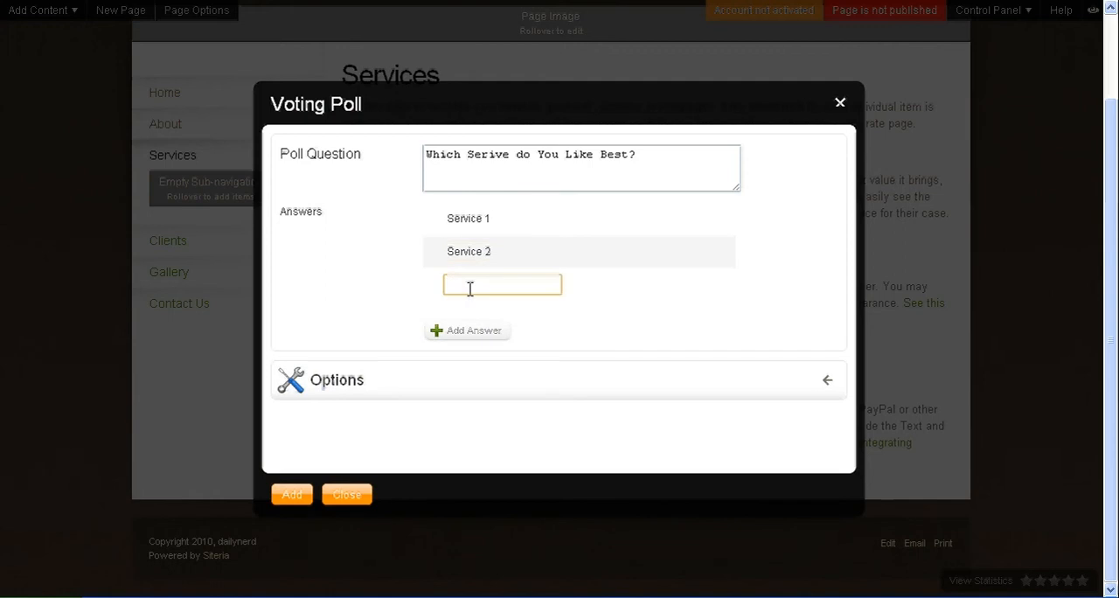
{"action": "type", "text": "Service 3"}
{"action": "left_click", "coordinate": [291, 495]}
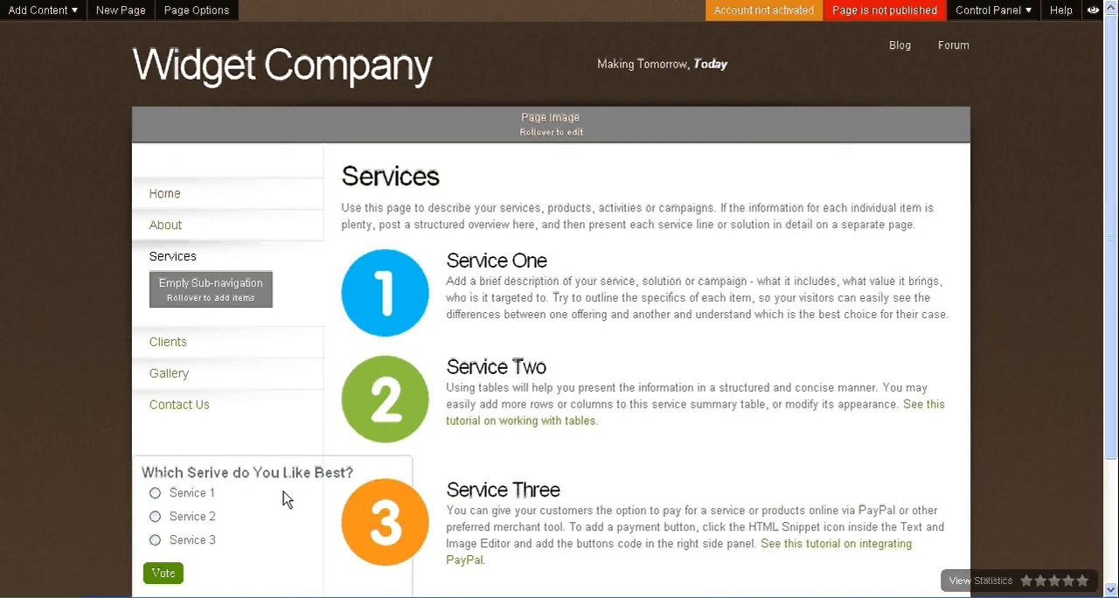
Step: Move the voting poll into the main content area below the Service Three section
{"action": "scroll", "coordinate": [1115, 254], "scroll_direction": "down", "scroll_amount": 3}
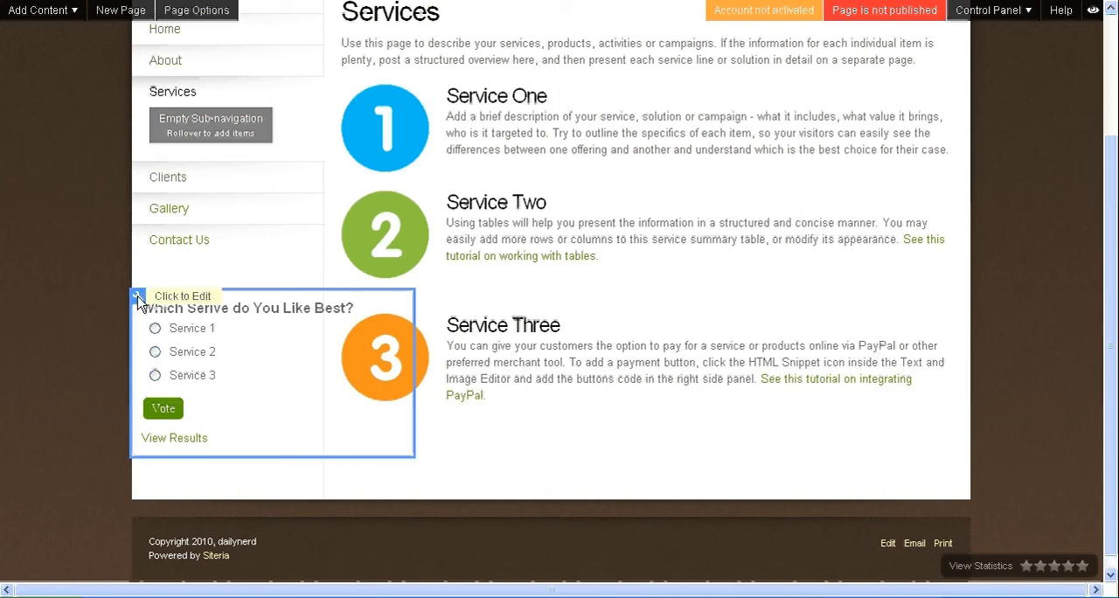
{"action": "left_click", "coordinate": [138, 298]}
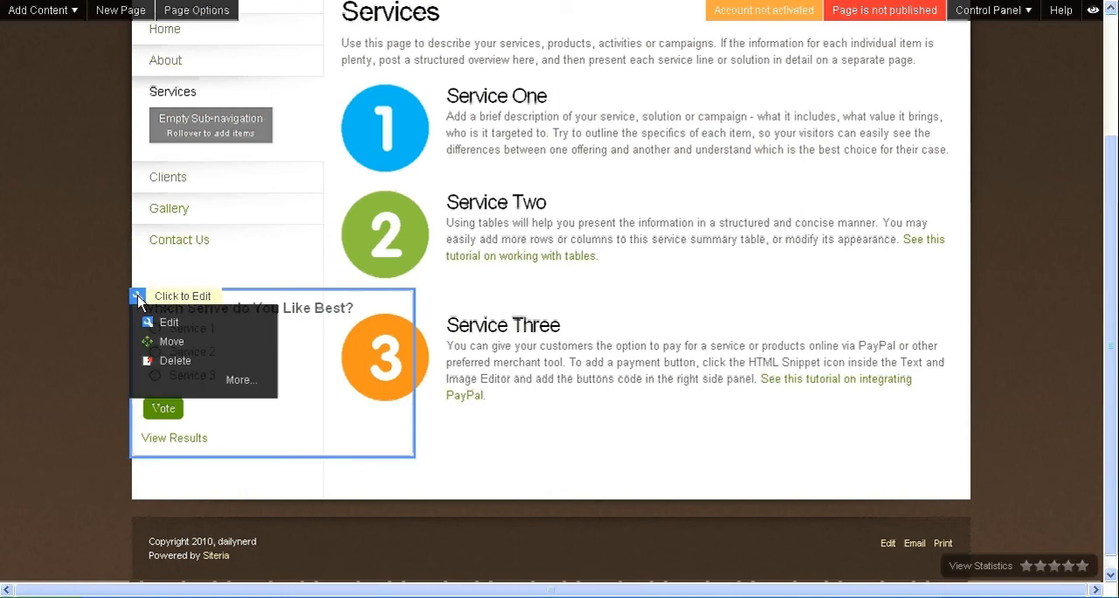
{"action": "left_click", "coordinate": [163, 342]}
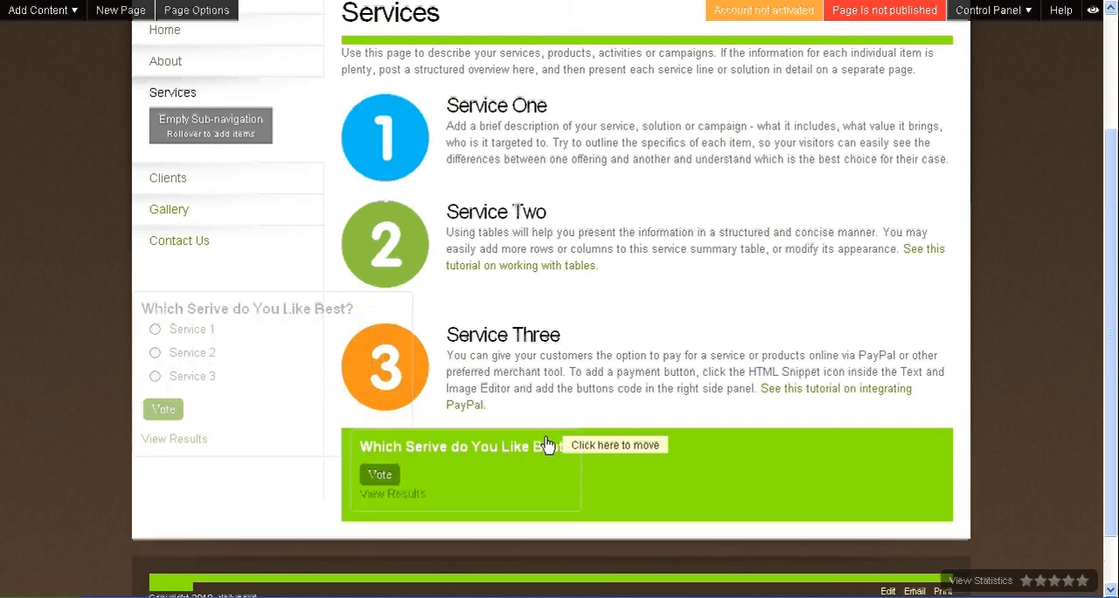
{"action": "left_click", "coordinate": [546, 448]}
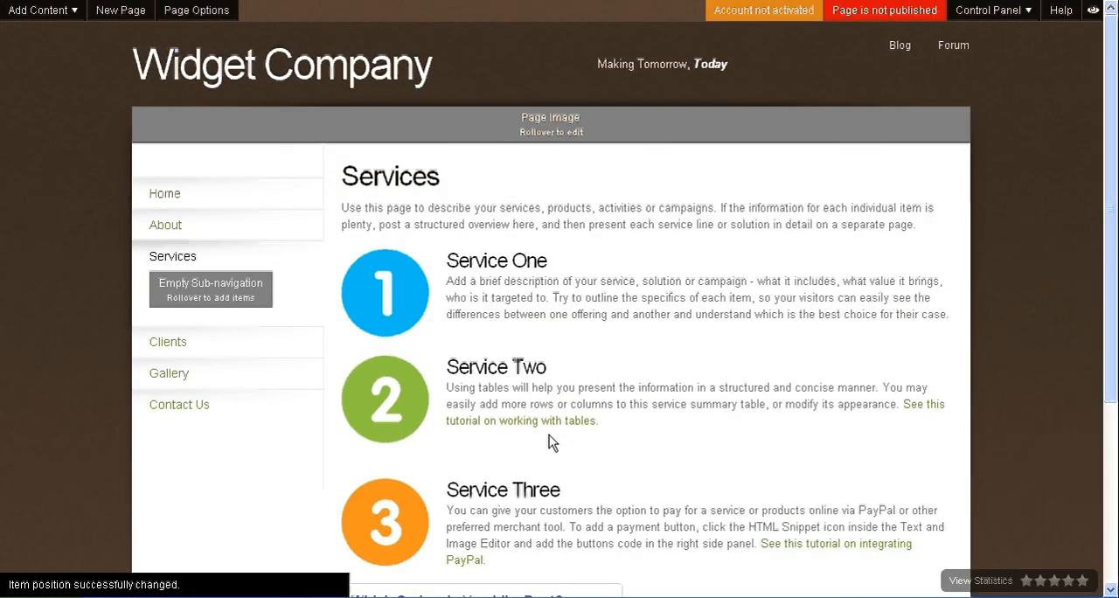
{"action": "mouse_move", "coordinate": [1109, 247]}
{"action": "left_mouse_down"}
{"action": "mouse_move", "coordinate": [1112, 396]}
{"action": "mouse_move", "coordinate": [1113, 247]}
{"action": "left_mouse_up"}
Step: Open the Contact Us page and check the form's name, email address and notes fields
{"action": "left_click", "coordinate": [179, 416]}
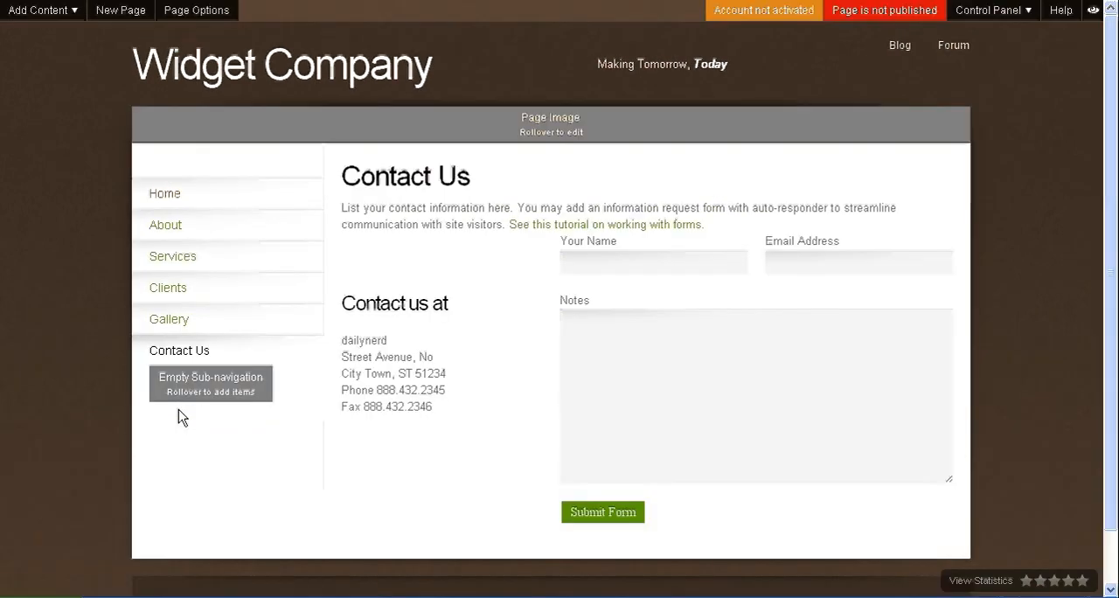
{"action": "left_click", "coordinate": [588, 263]}
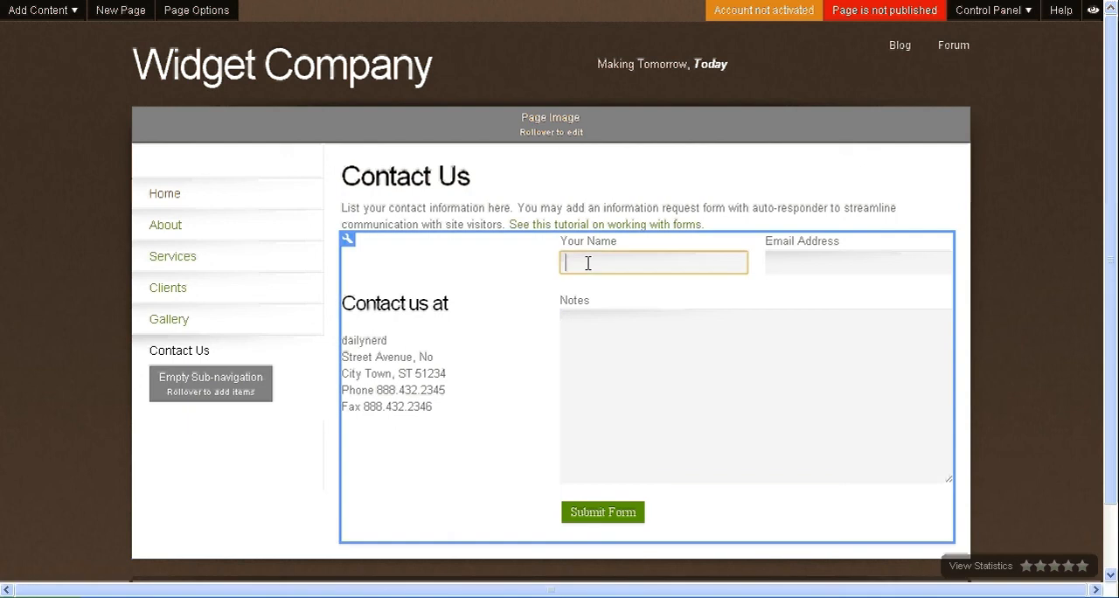
{"action": "left_click", "coordinate": [797, 259]}
{"action": "left_click", "coordinate": [655, 266]}
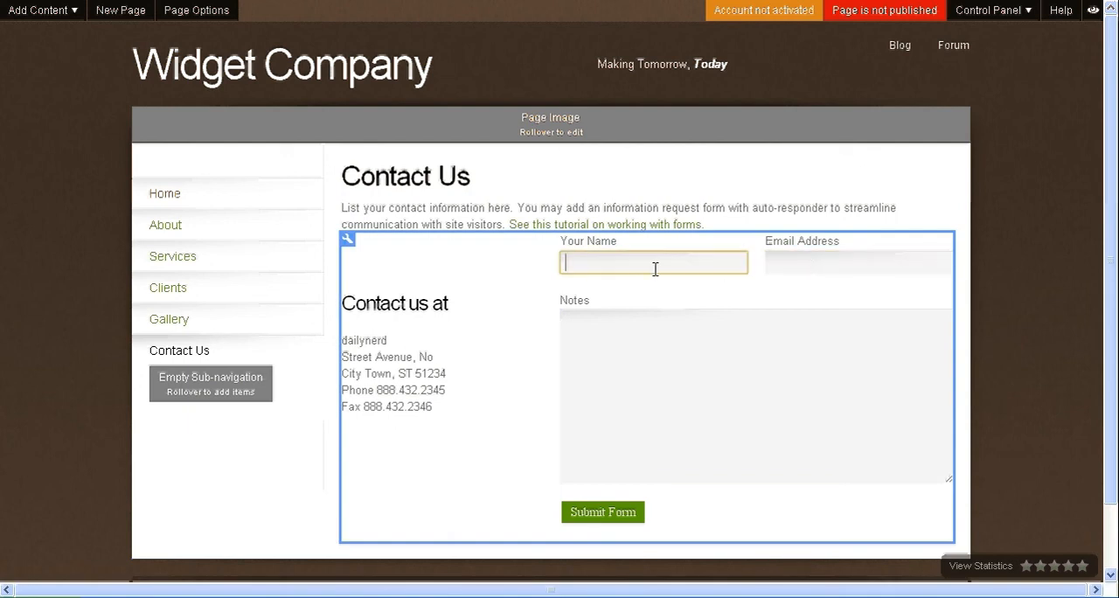
{"action": "left_click", "coordinate": [805, 266]}
{"action": "left_click", "coordinate": [674, 316]}
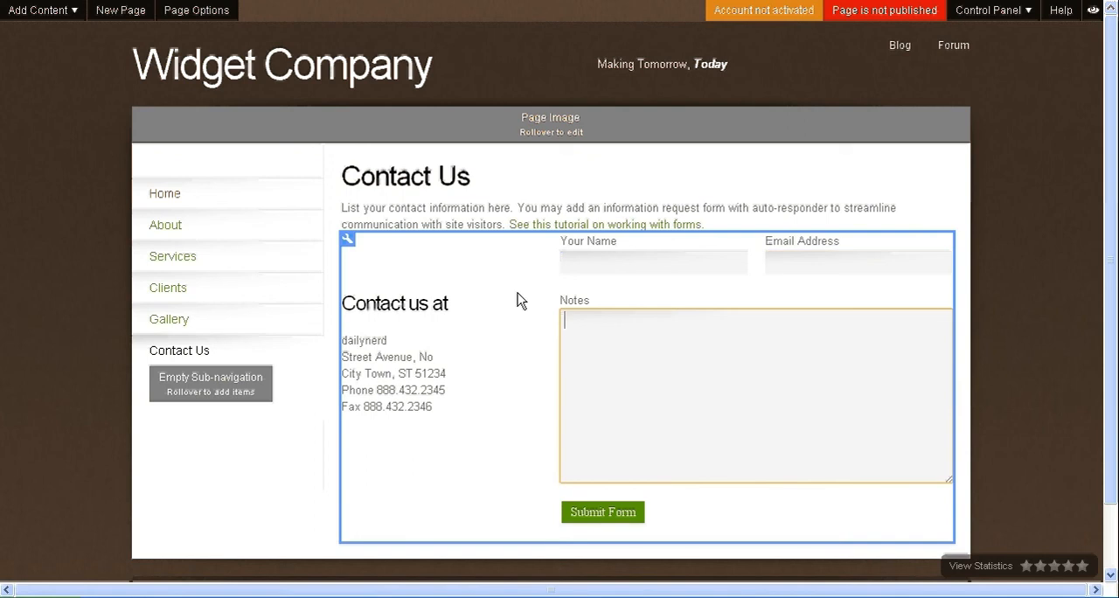
Step: Open the contact form for editing, and switch its Send To Email action off and back on
{"action": "left_click", "coordinate": [348, 241]}
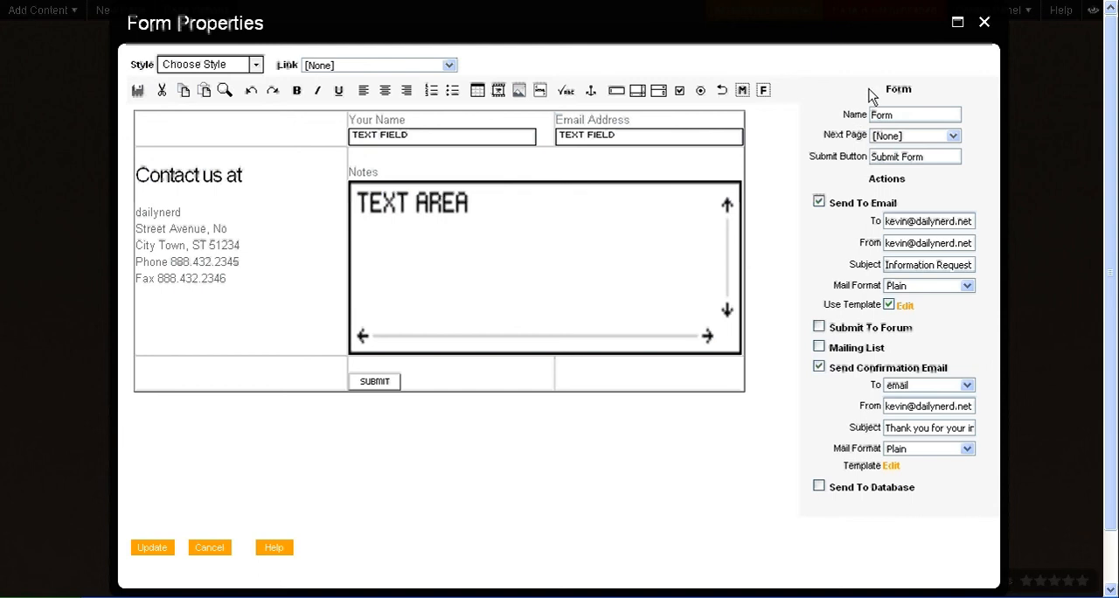
{"action": "left_click", "coordinate": [818, 202]}
{"action": "left_click", "coordinate": [818, 202]}
Step: Add a "Zip Code" label above the Notes label, with one empty line beneath it
{"action": "left_click", "coordinate": [400, 164]}
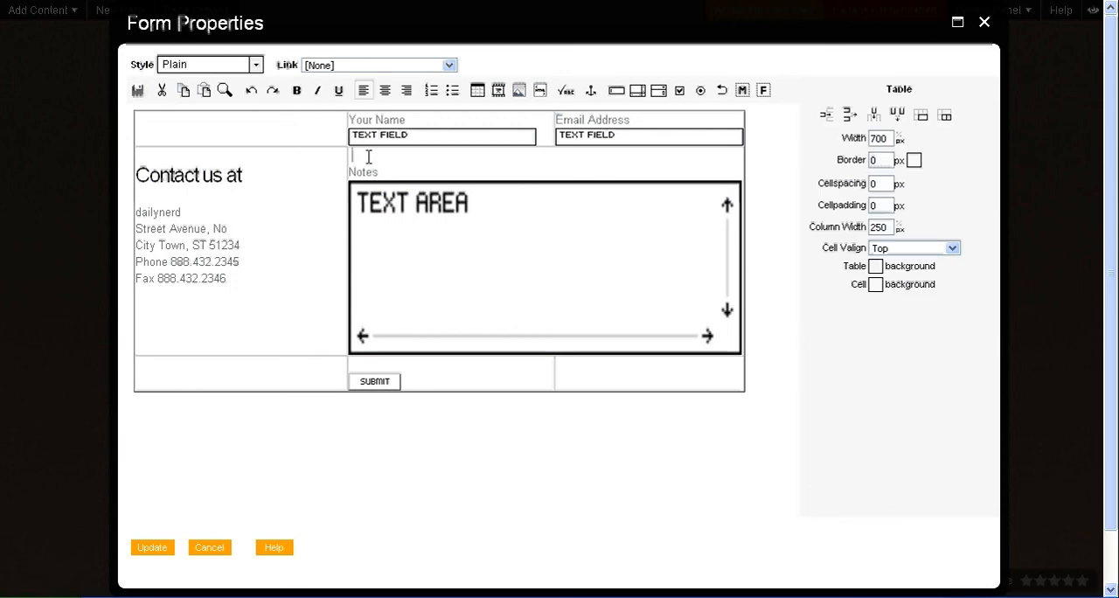
{"action": "key", "text": "Return"}
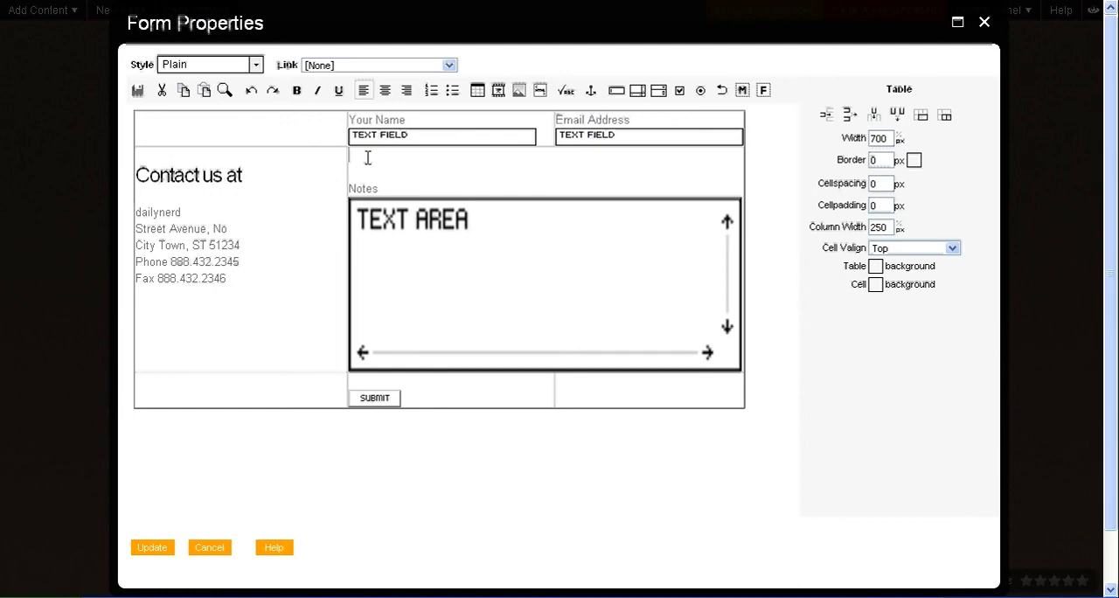
{"action": "type", "text": "Zip Code"}
{"action": "key", "text": "Return"}
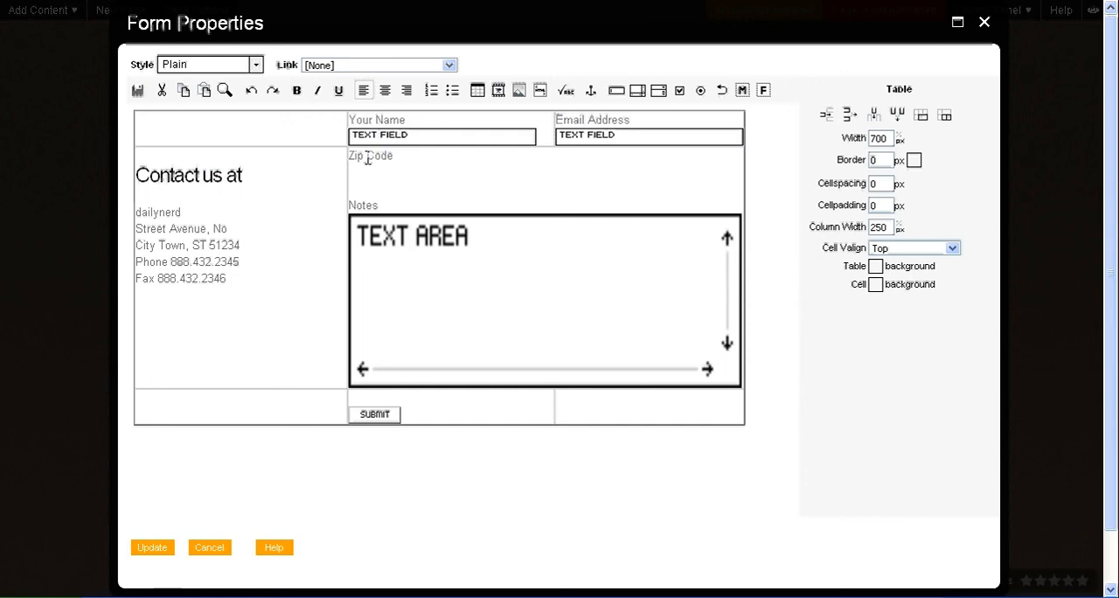
{"action": "key", "text": "Delete"}
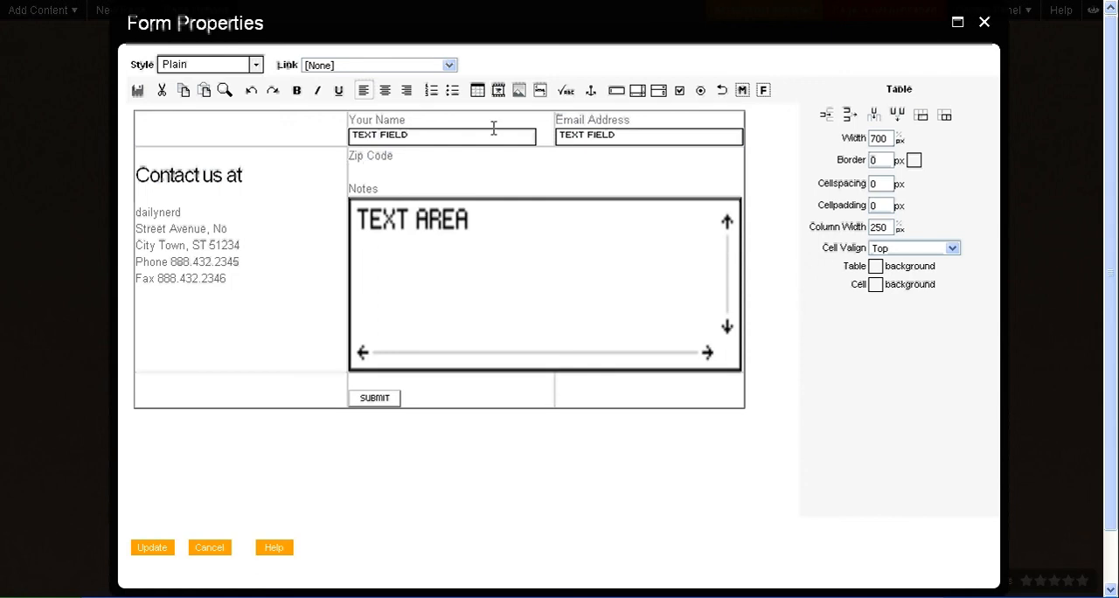
Step: Insert a text field of type Text beneath the Zip Code label and name it "zip"
{"action": "left_click", "coordinate": [617, 93]}
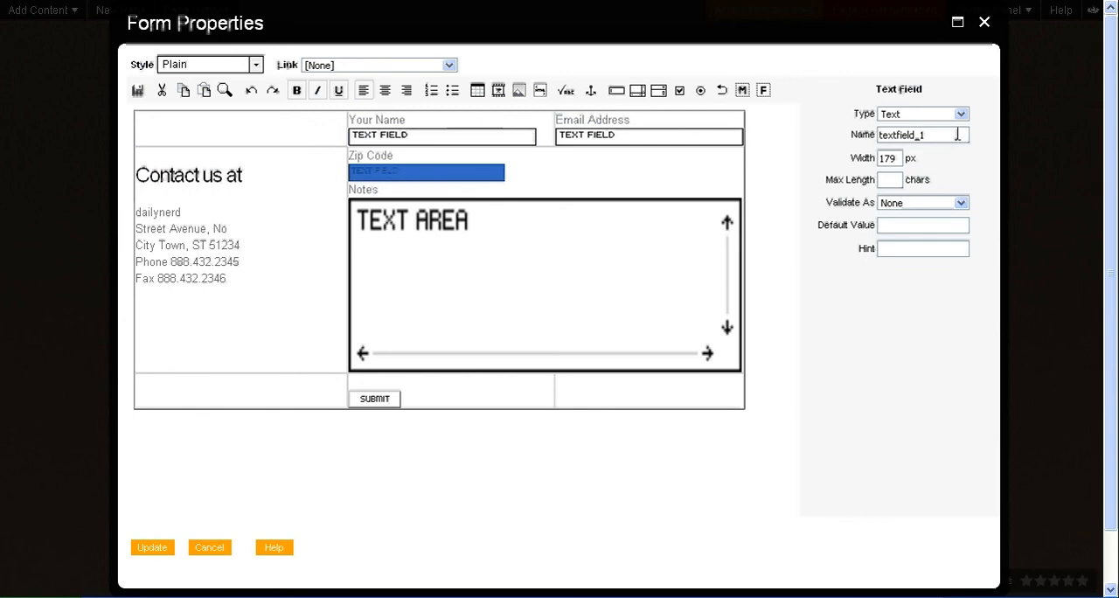
{"action": "left_click", "coordinate": [961, 113]}
{"action": "left_click", "coordinate": [941, 123]}
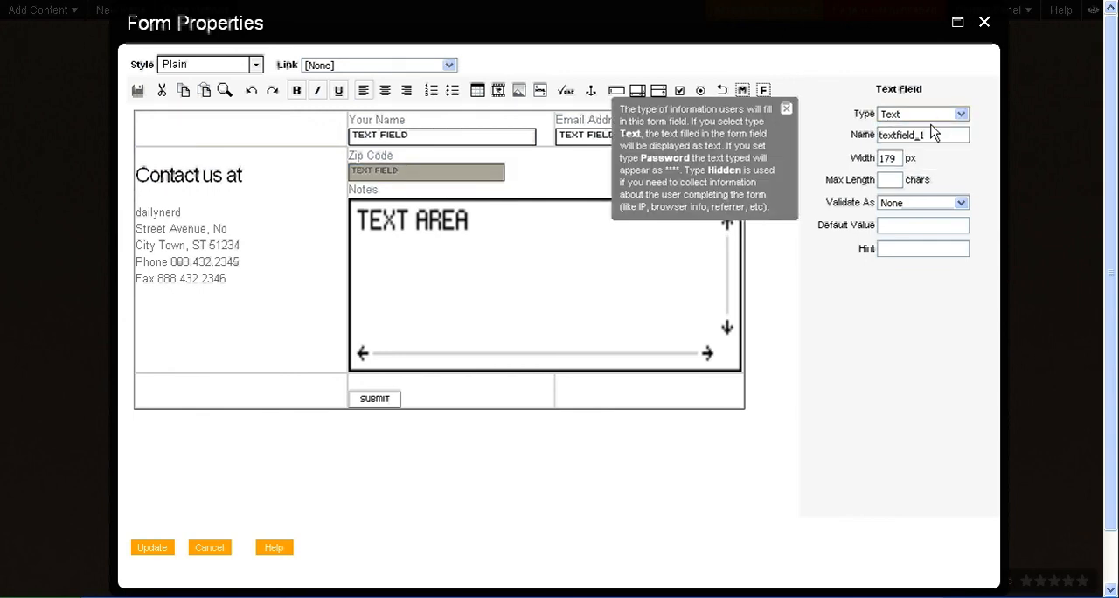
{"action": "double_click", "coordinate": [934, 131]}
{"action": "type", "text": "zip"}
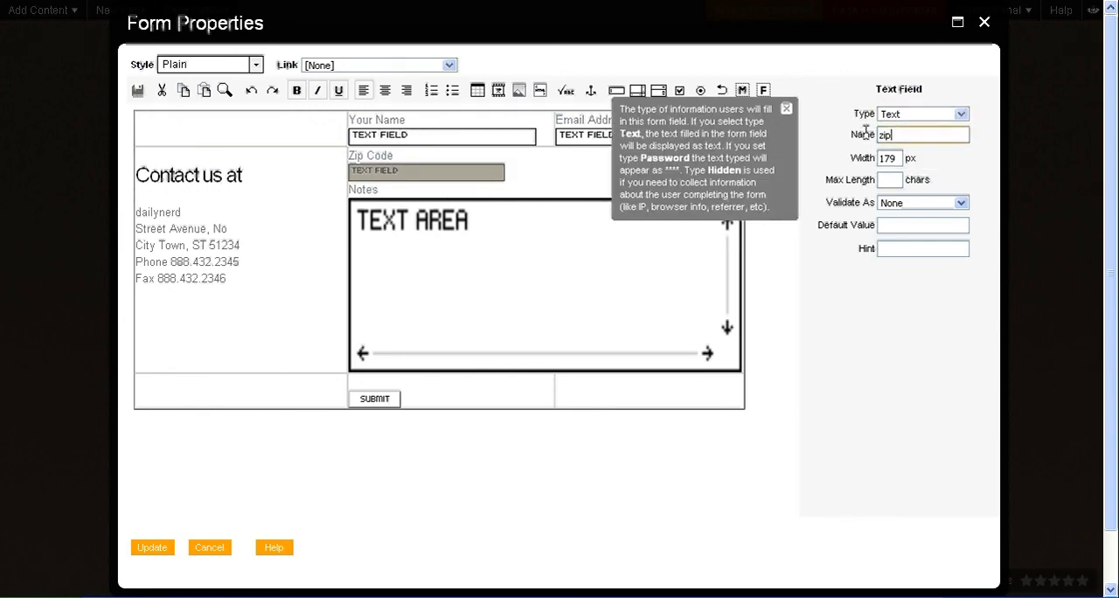
Step: Limit the zip field to 5 characters and validate it as a Number with the range 5 - 5
{"action": "left_click", "coordinate": [898, 179]}
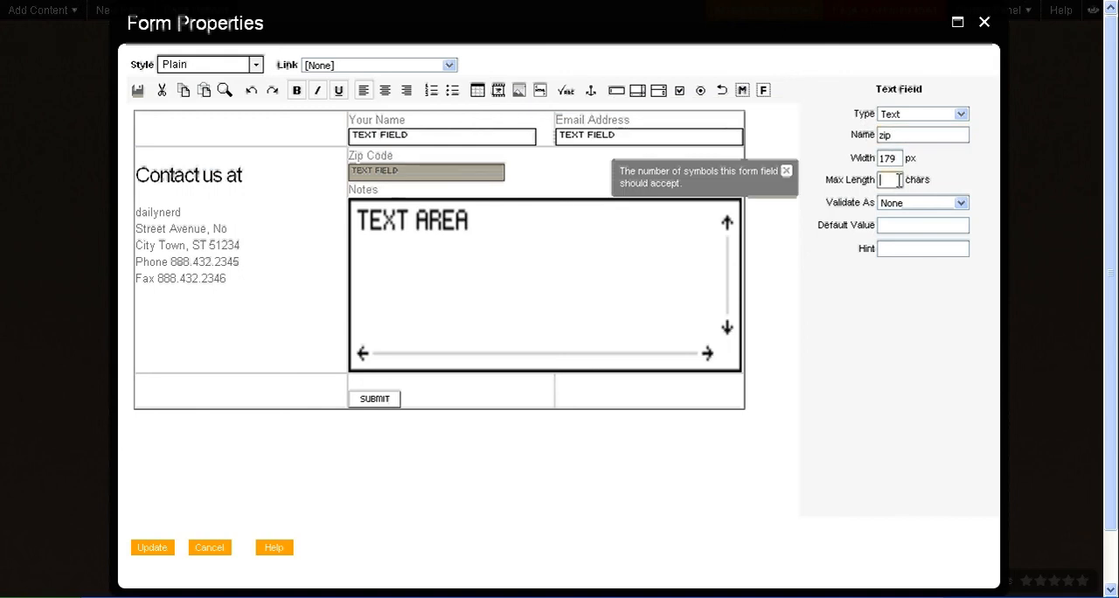
{"action": "type", "text": "5"}
{"action": "left_click", "coordinate": [900, 203]}
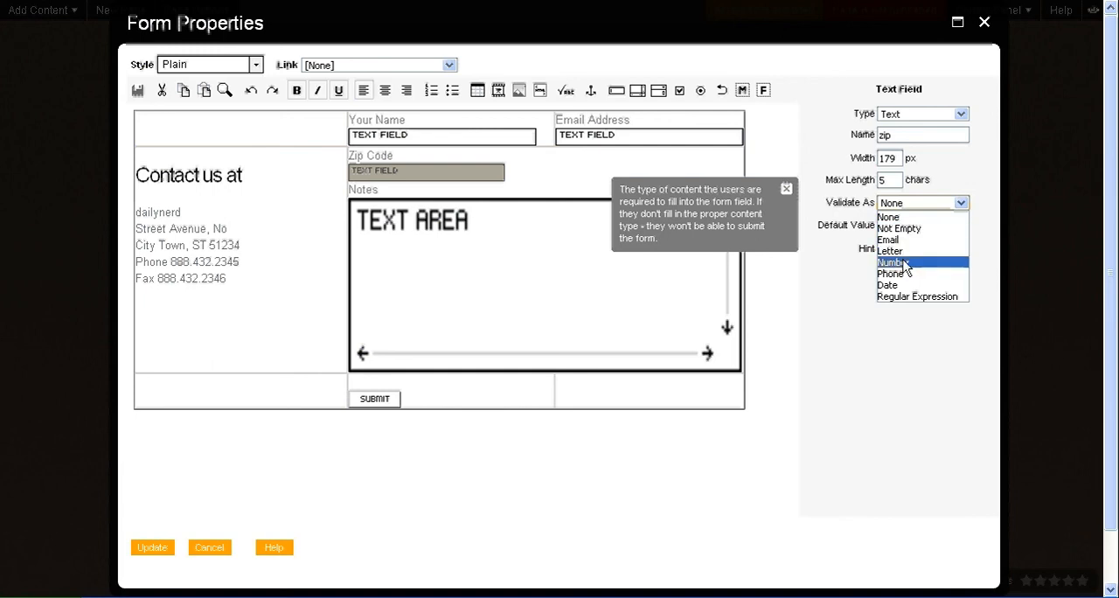
{"action": "left_click", "coordinate": [904, 263]}
{"action": "left_click", "coordinate": [894, 226]}
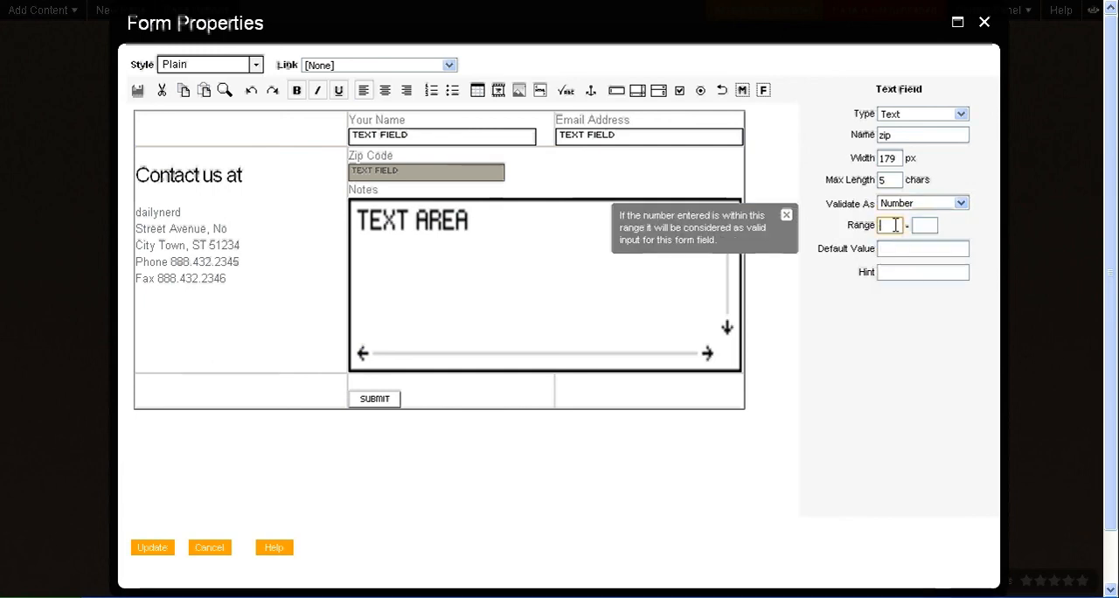
{"action": "type", "text": "5"}
{"action": "left_click", "coordinate": [926, 225]}
{"action": "type", "text": "5"}
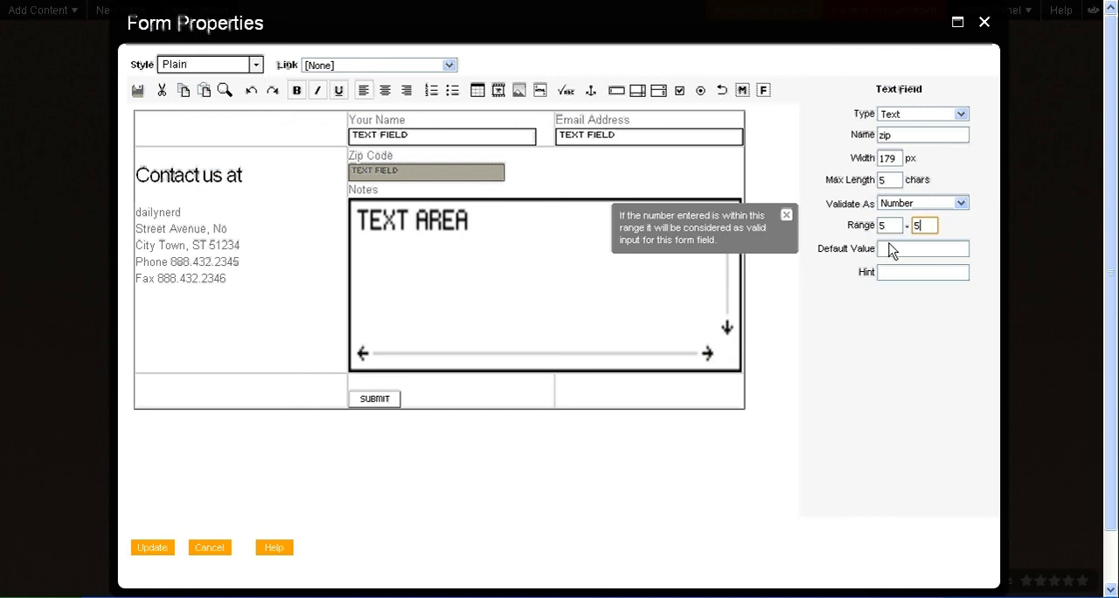
Step: Give the zip field the hint "12345" and save the updated contact form
{"action": "left_click", "coordinate": [890, 273]}
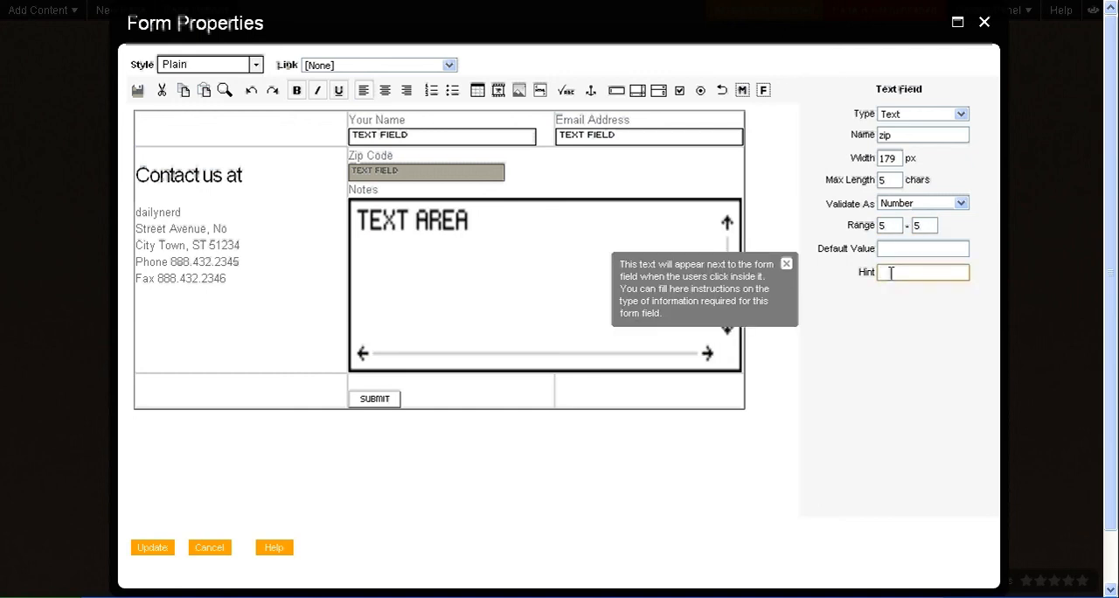
{"action": "type", "text": "12345"}
{"action": "left_click", "coordinate": [878, 406]}
{"action": "left_click", "coordinate": [556, 177]}
{"action": "left_click", "coordinate": [399, 186]}
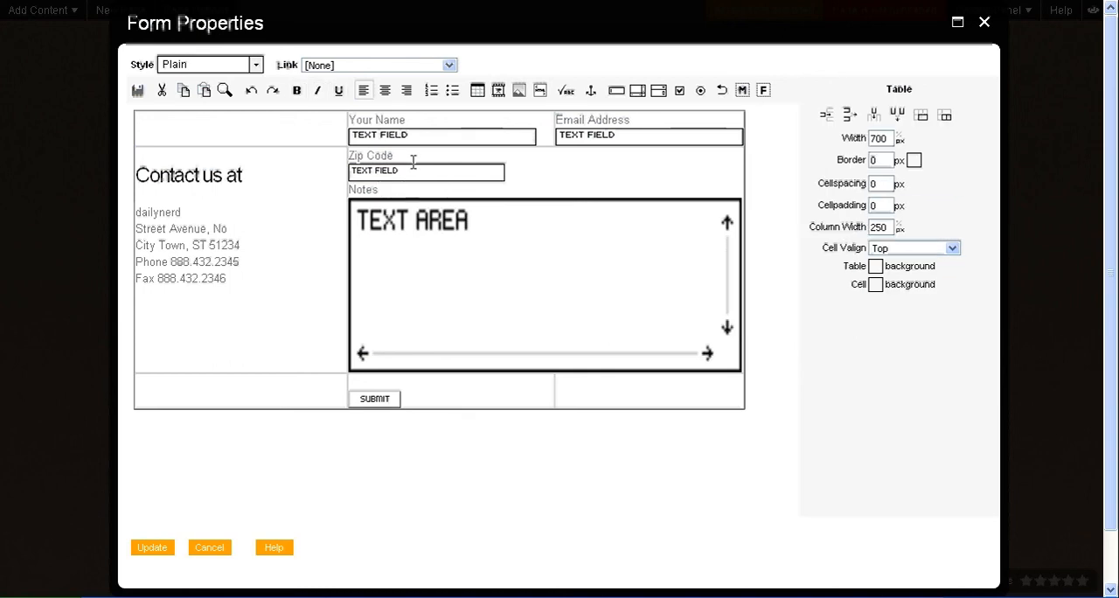
{"action": "left_click", "coordinate": [154, 548]}
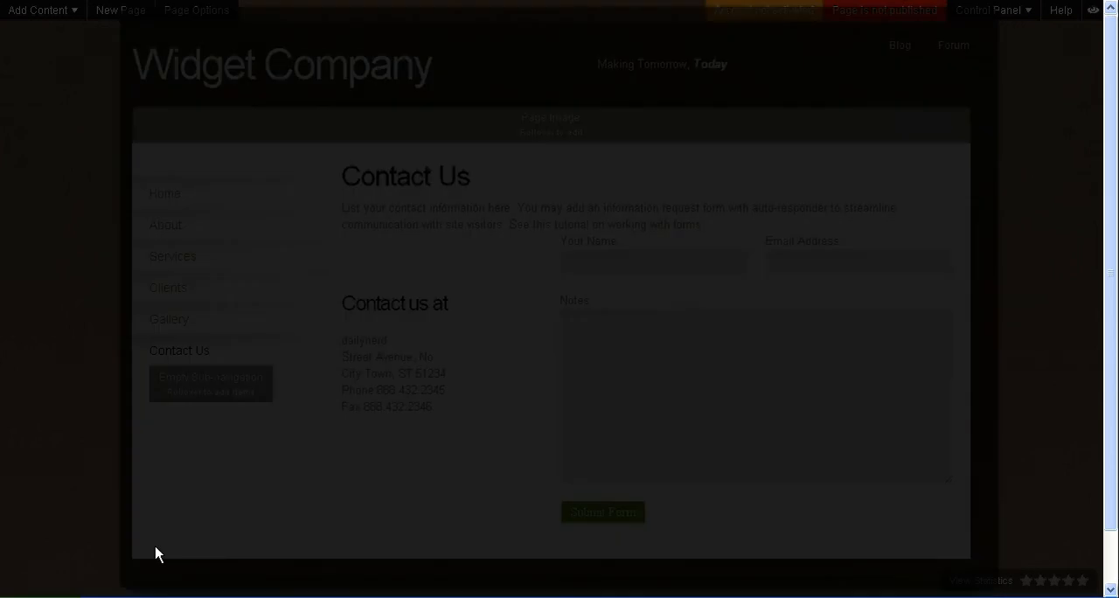